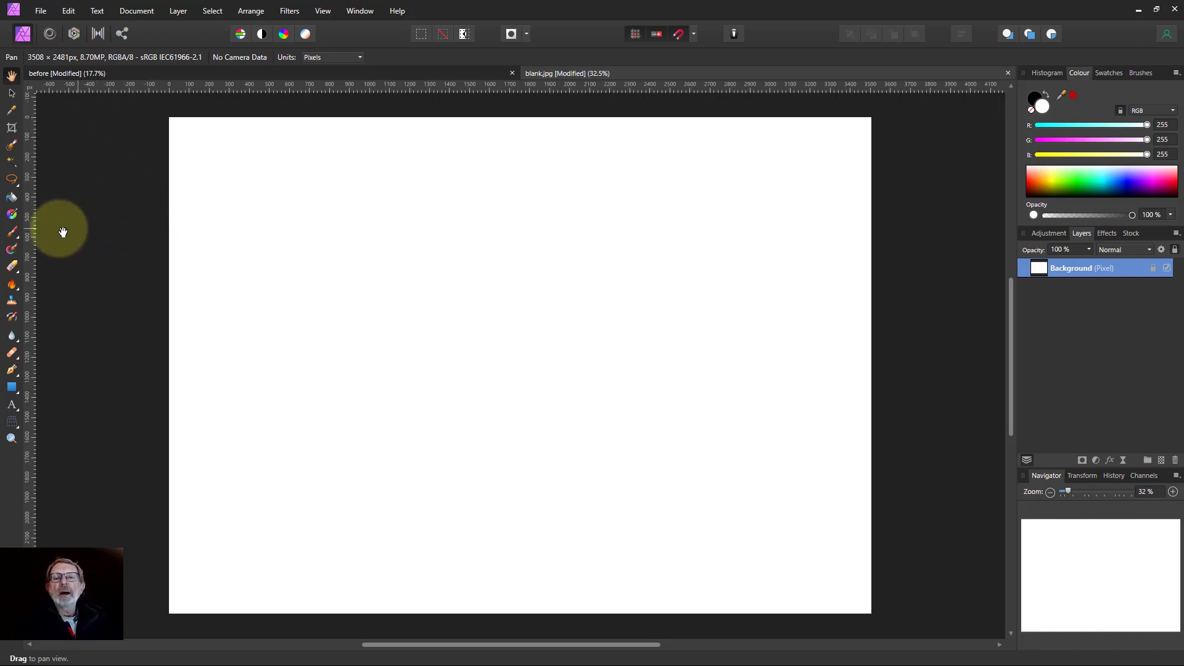
Select the Paint Brush tool to paint black on the blank white canvas.
click(15, 233)
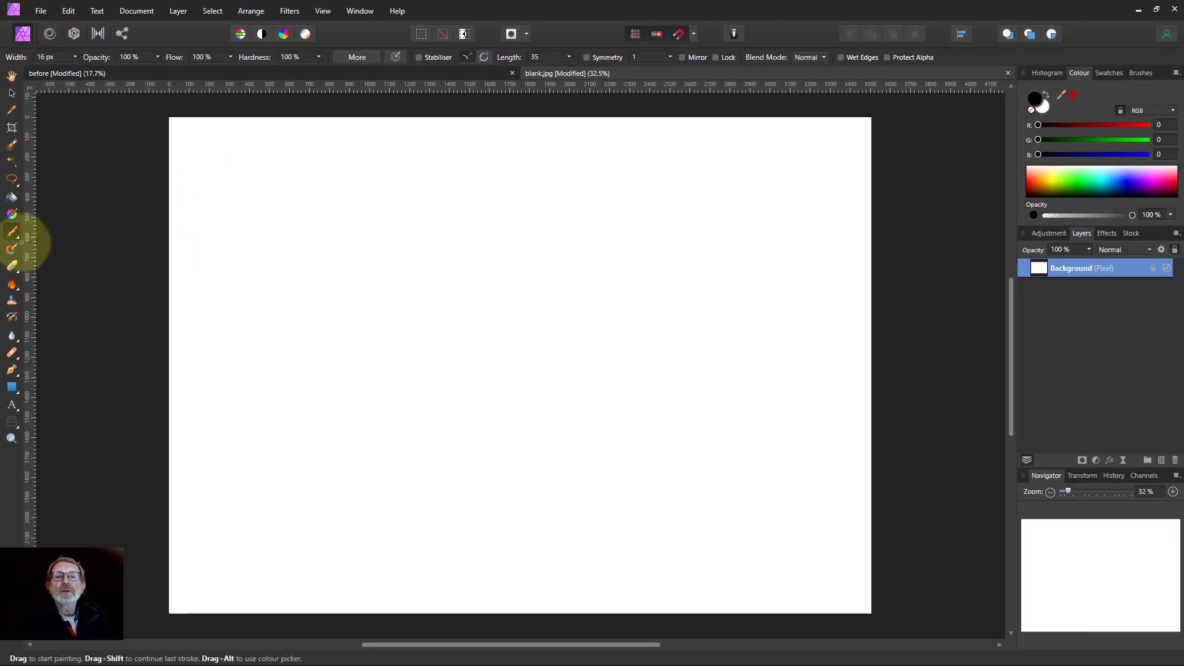
Enlarge the 16 px basic round brush to 172 px and paint a thick black stroke across the canvas top.
click(1141, 74)
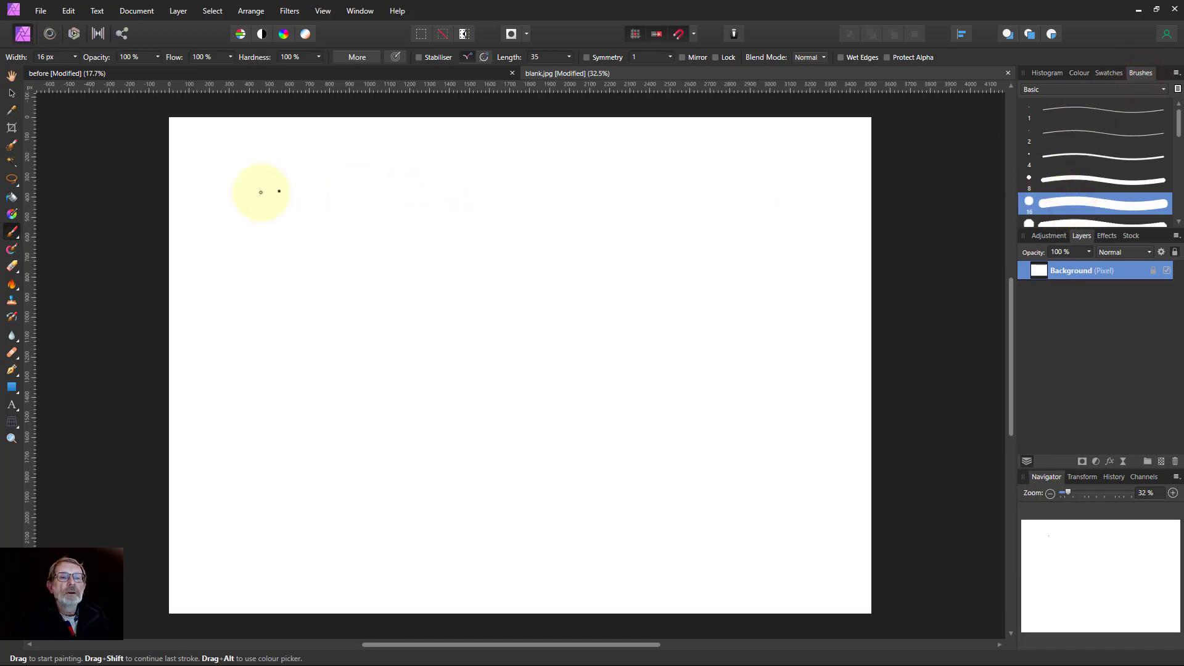
key(bracketright)
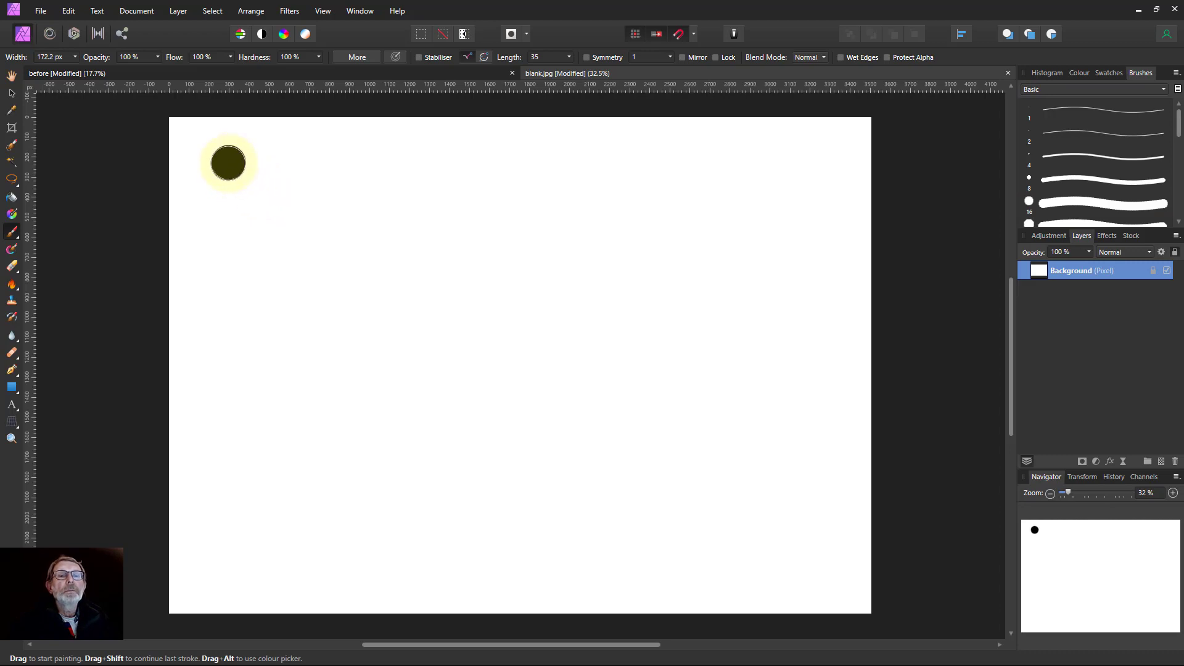
drag(220, 163, 381, 164)
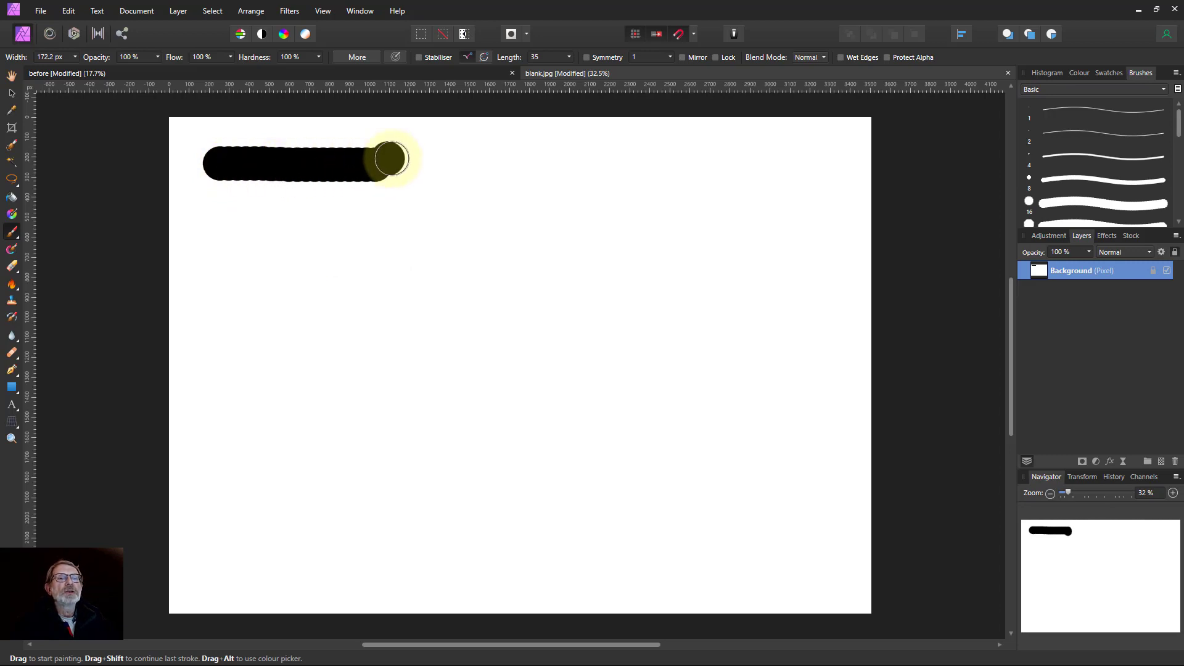
Set brush spacing to 120% and paint a row of five separate black dots.
click(357, 62)
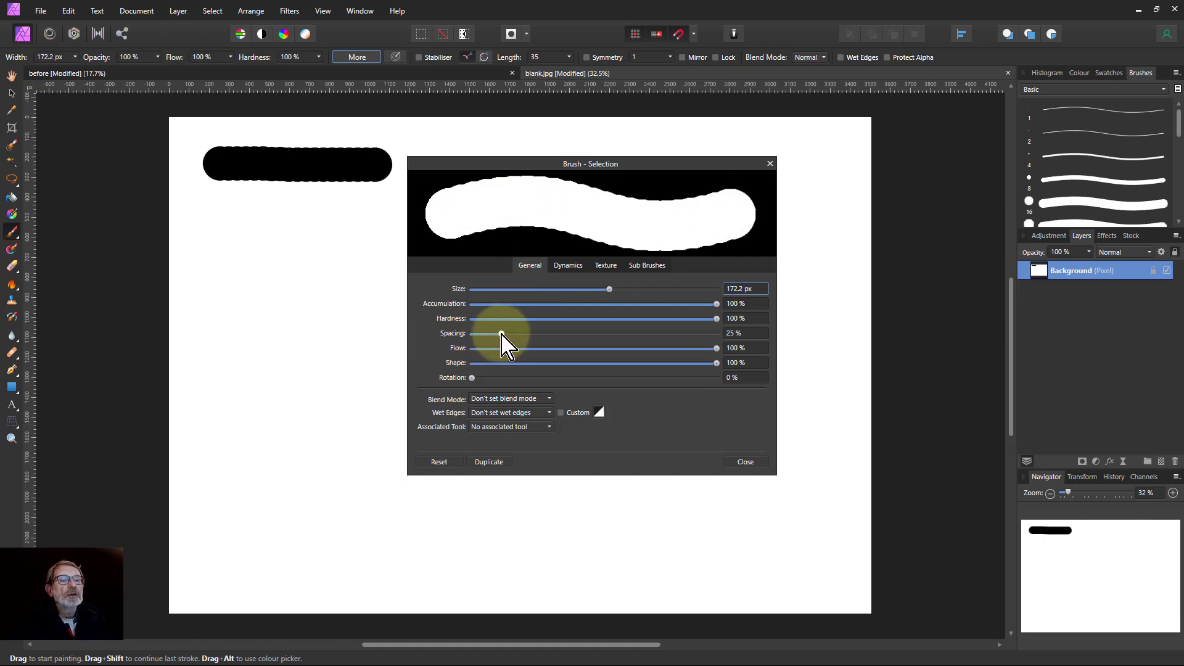
drag(501, 333, 619, 334)
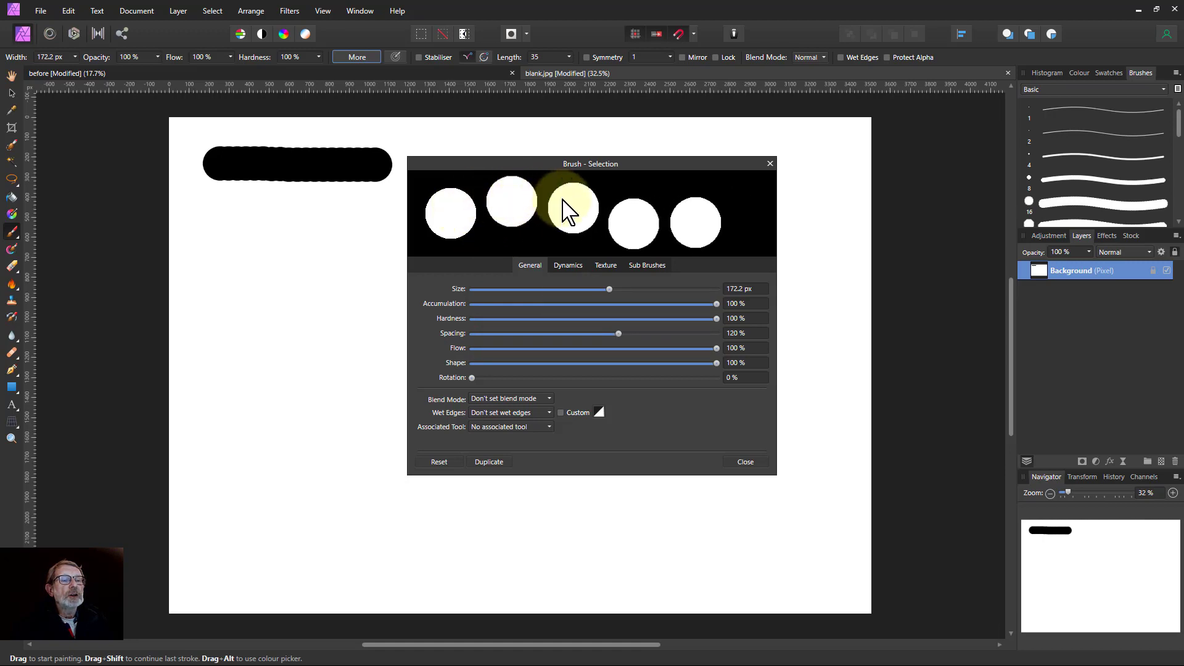
click(214, 219)
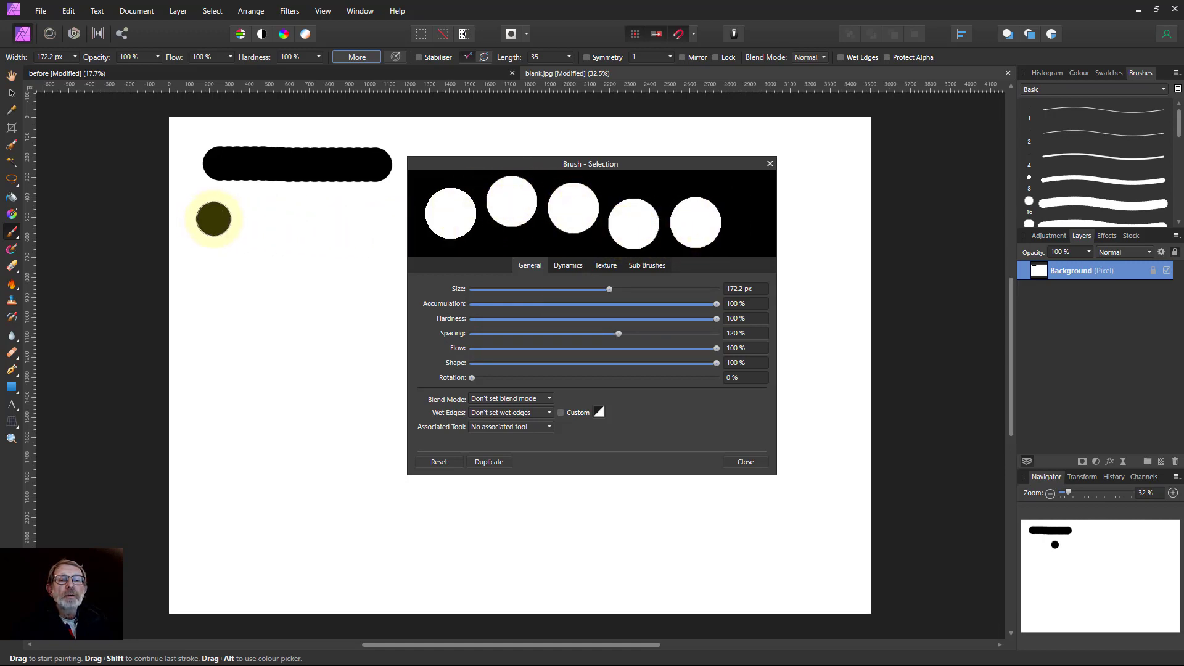
drag(350, 218, 378, 216)
Drop spacing to 1% and paint a smooth, continuous black stroke as the third row.
click(306, 446)
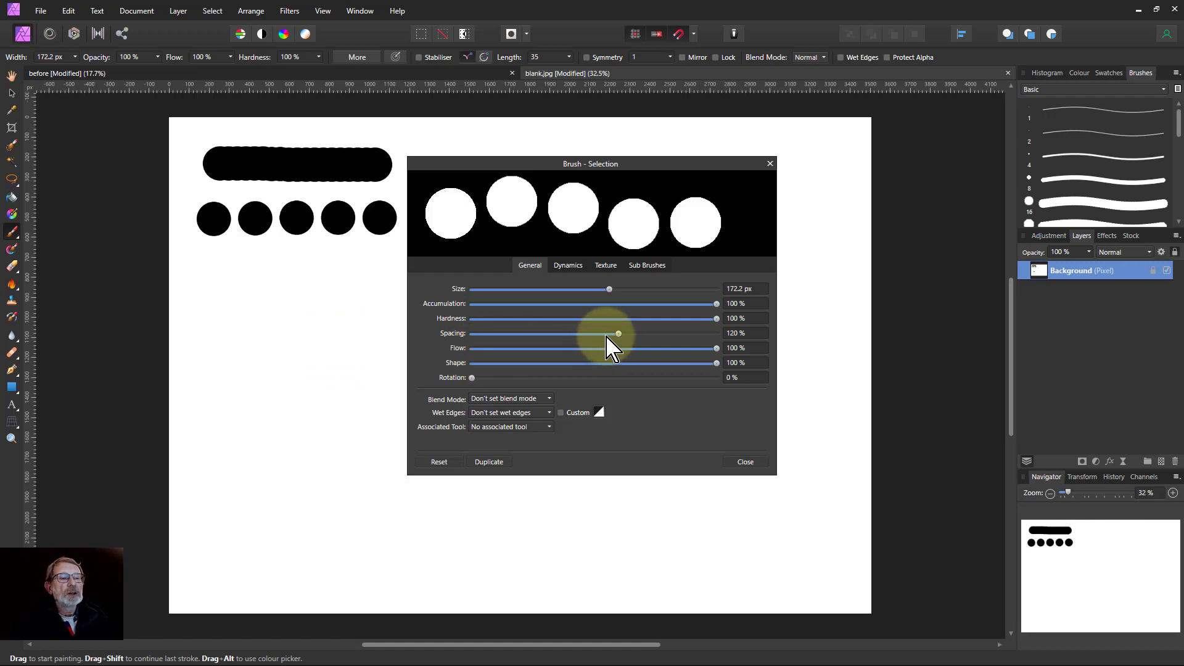
mouse_move(619, 333)
mouse_down()
mouse_move(462, 343)
mouse_move(317, 269)
mouse_up()
drag(217, 276, 369, 277)
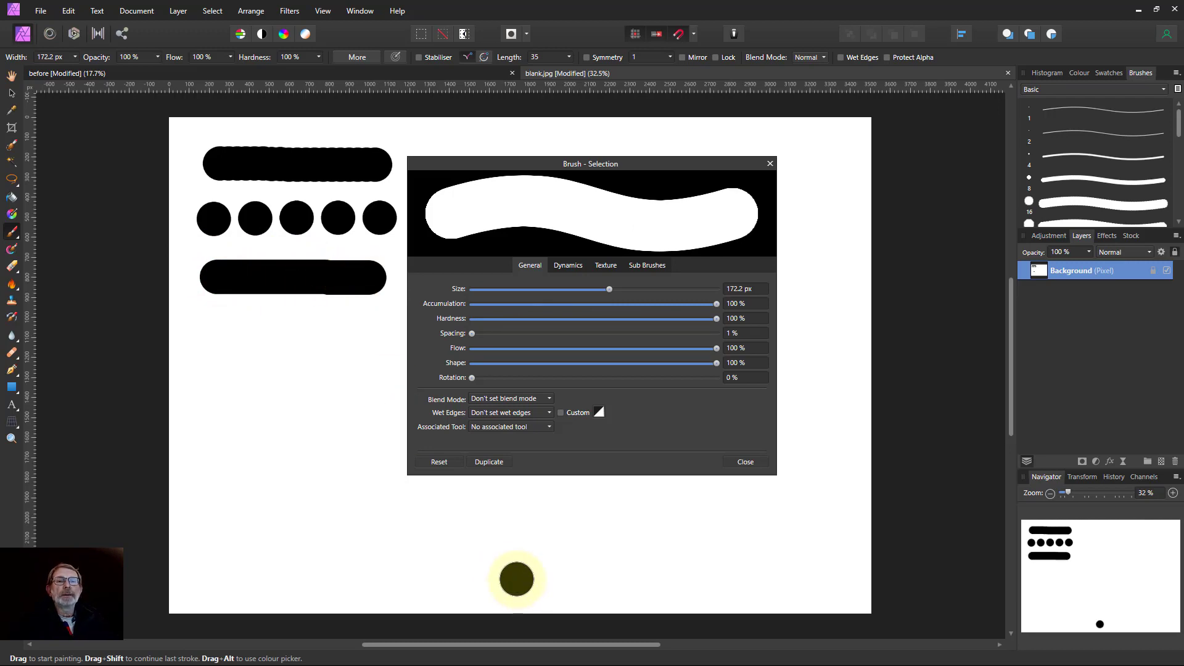
Undo the stray dot, set opacity to 25%, and paint two overlapping translucent grey strokes.
key(ctrl+z)
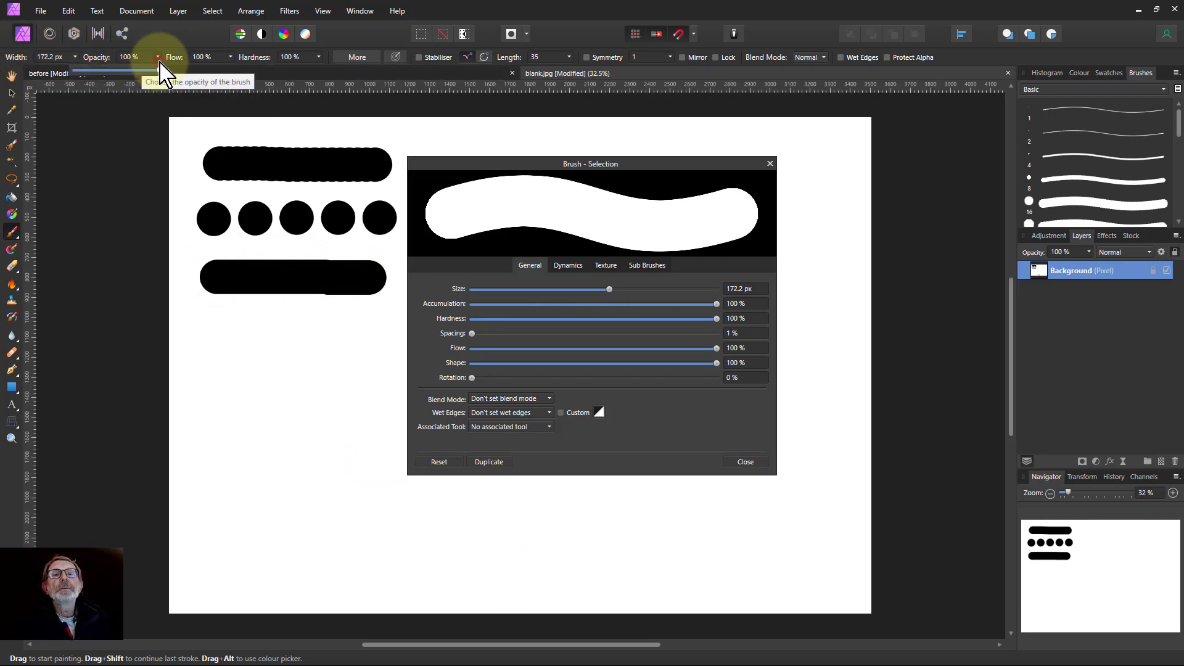
mouse_move(158, 57)
mouse_down()
mouse_move(139, 78)
mouse_move(98, 78)
mouse_up()
click(213, 331)
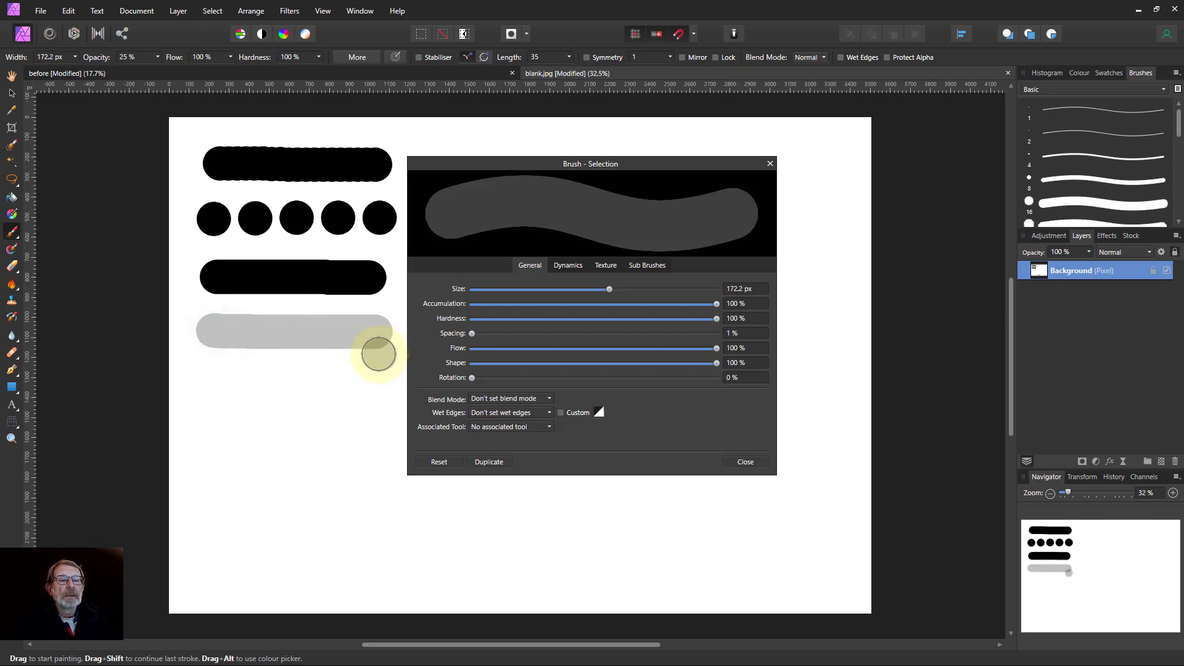
drag(377, 351, 204, 352)
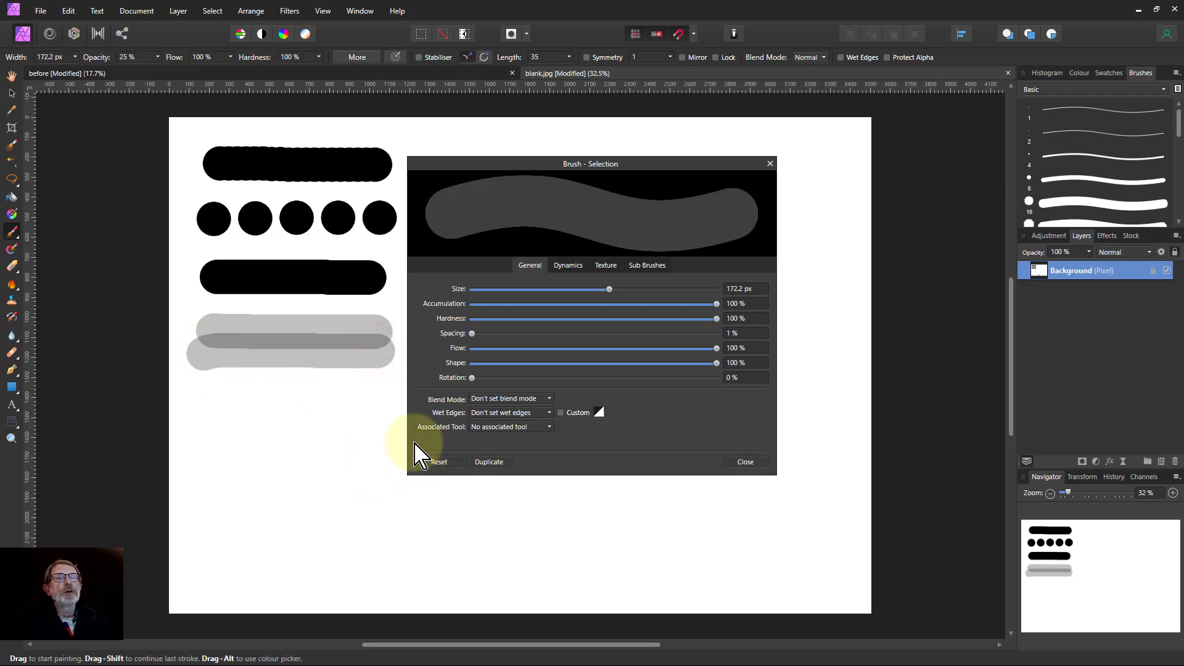
click(243, 342)
key(ctrl+z)
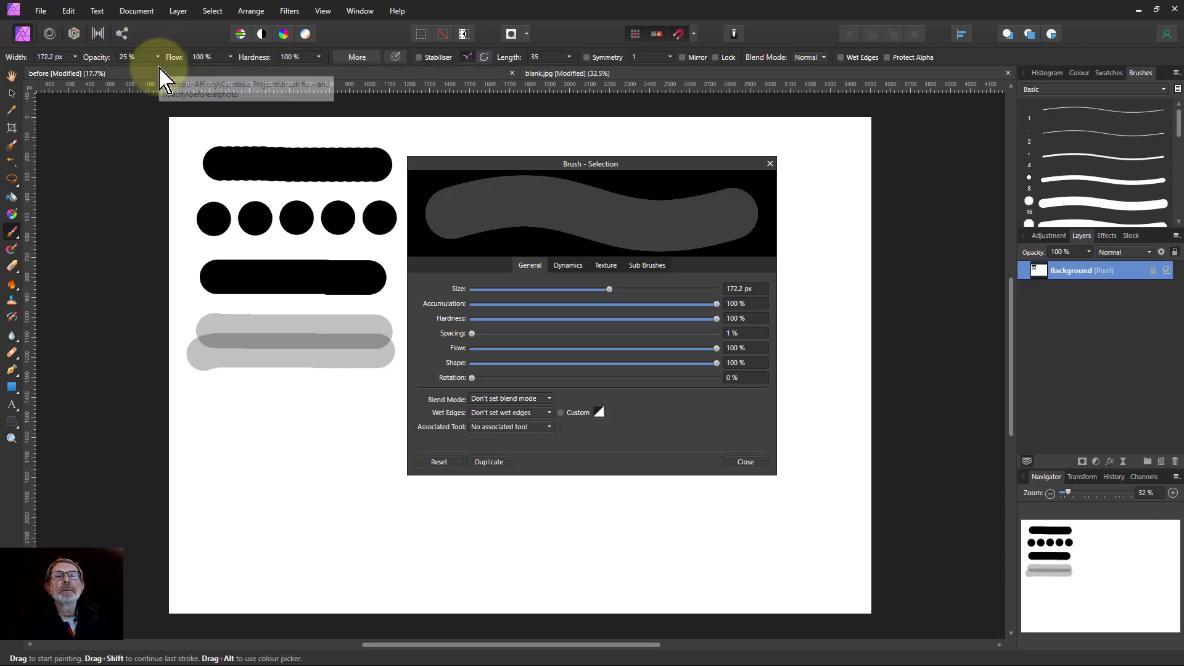
Restore brush opacity to 100% and reduce flow to 25%, removing a misplaced test dab.
mouse_move(158, 57)
mouse_down()
mouse_move(193, 72)
mouse_move(320, 74)
mouse_up()
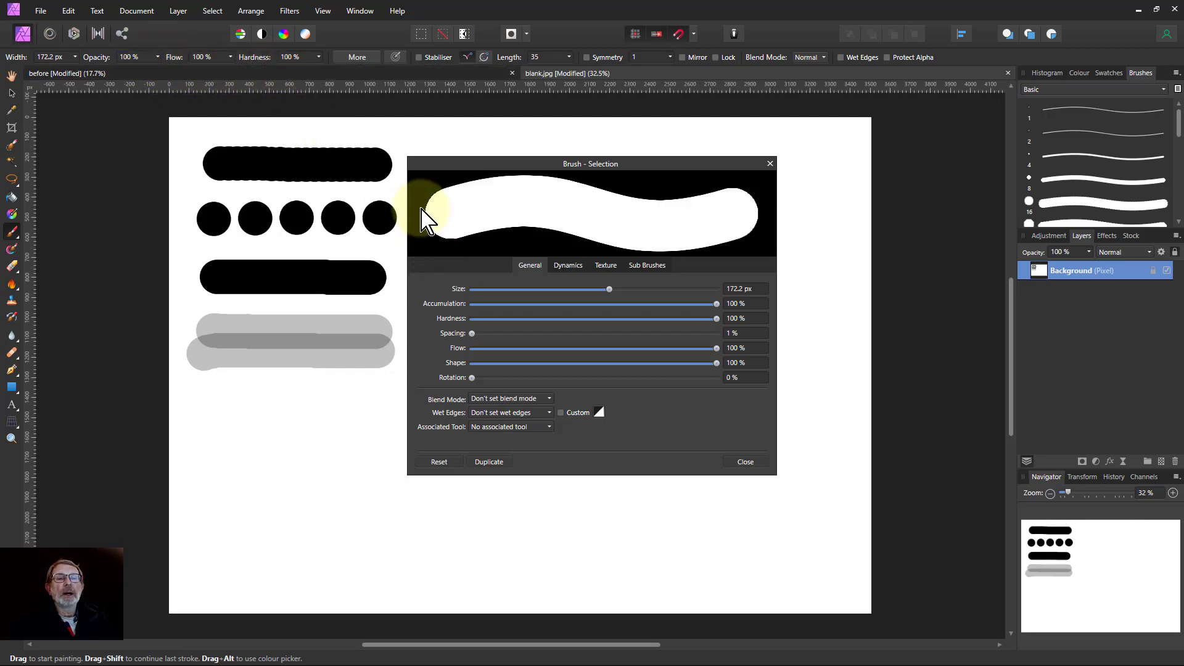
mouse_move(230, 57)
mouse_down()
mouse_move(230, 72)
mouse_move(169, 71)
mouse_up()
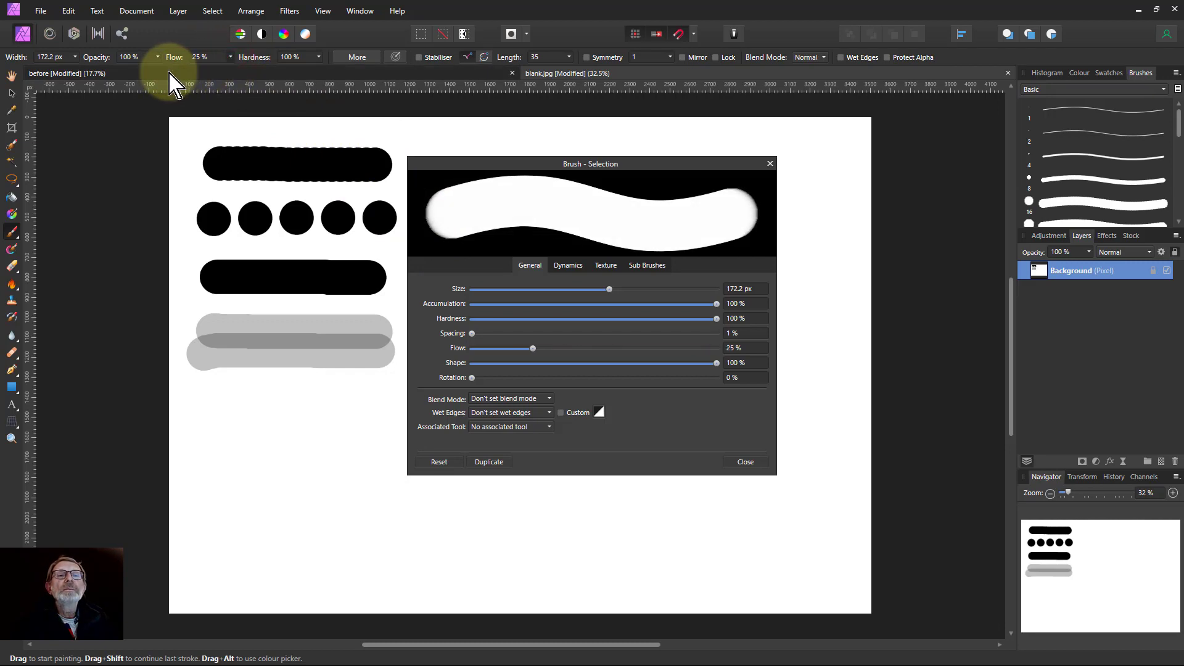
click(310, 375)
key(ctrl+z)
Try and undo several test dabs, then paint a 25%-flow black stroke below the grey strokes.
click(241, 425)
key(ctrl+z)
click(219, 420)
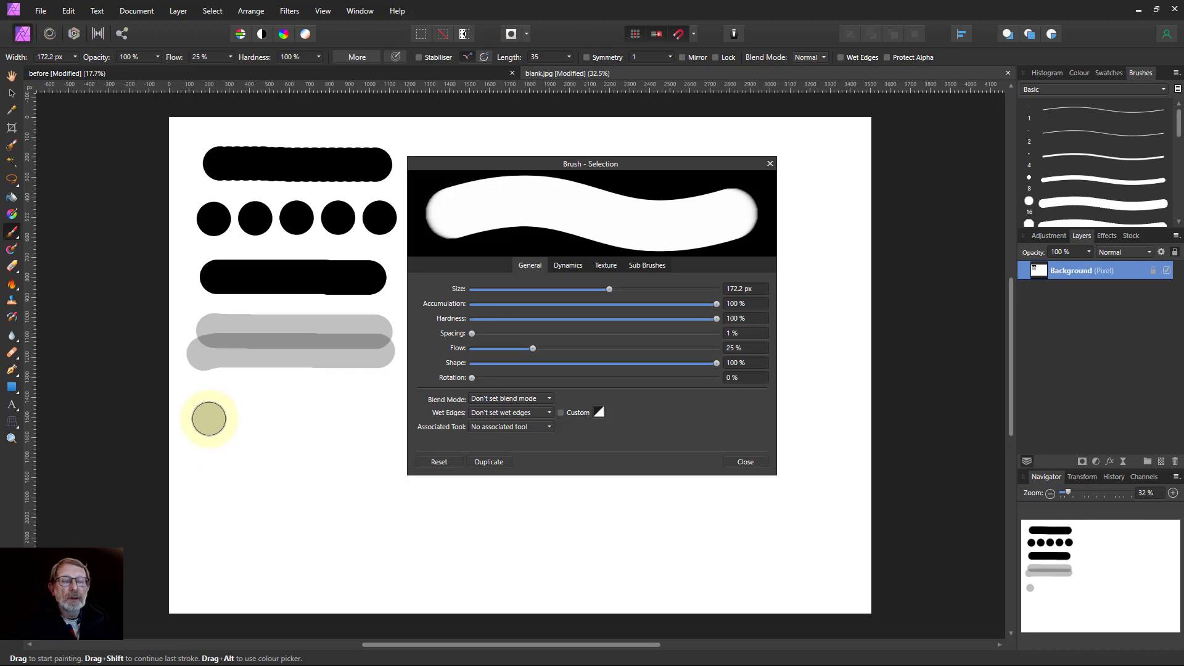
key(ctrl+z)
click(211, 414)
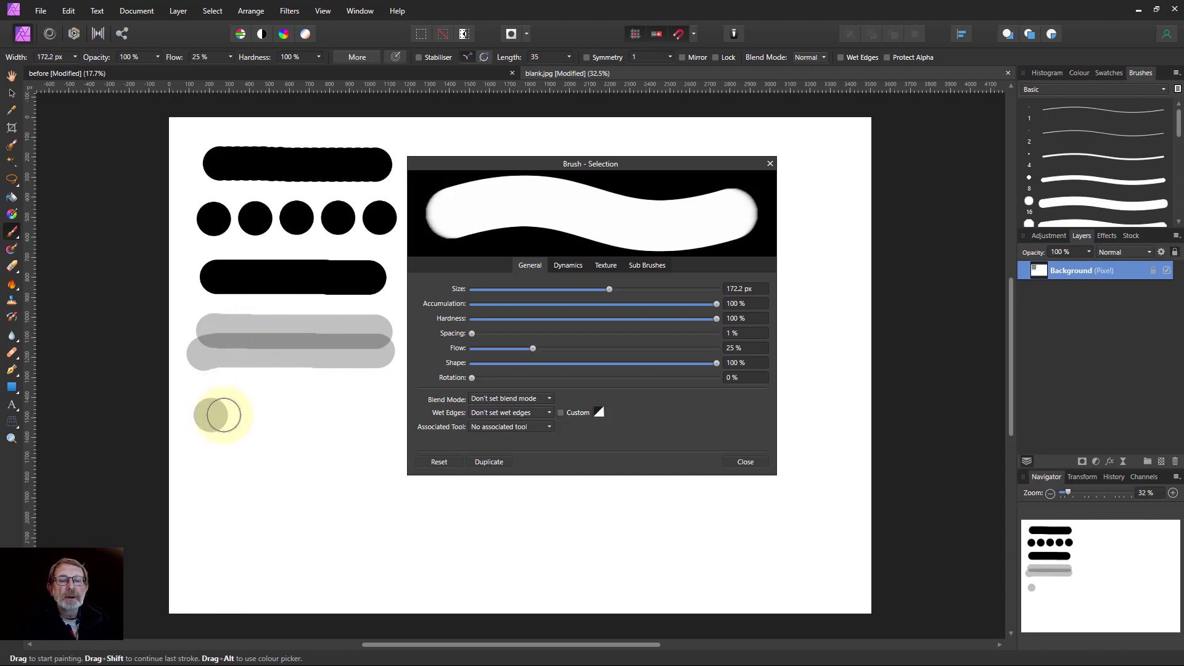
key(ctrl+z)
click(218, 422)
drag(218, 413, 370, 413)
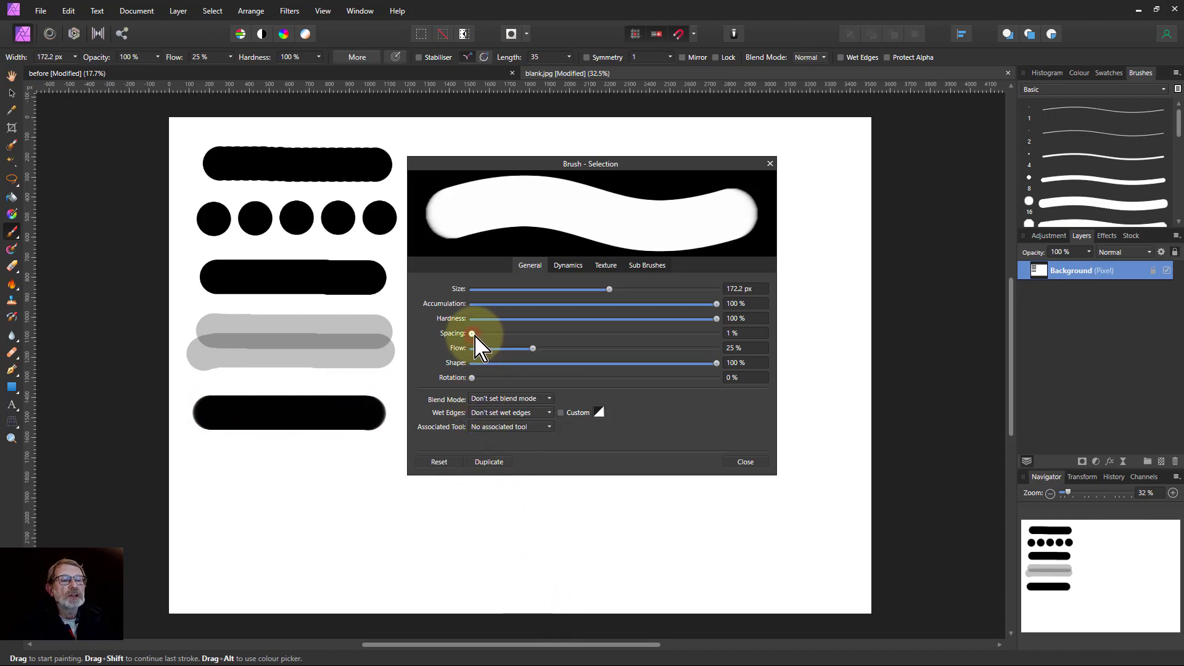
Set spacing to 115% and pile overlapping low-flow dabs into a dark mass along the canvas bottom.
drag(476, 337, 612, 334)
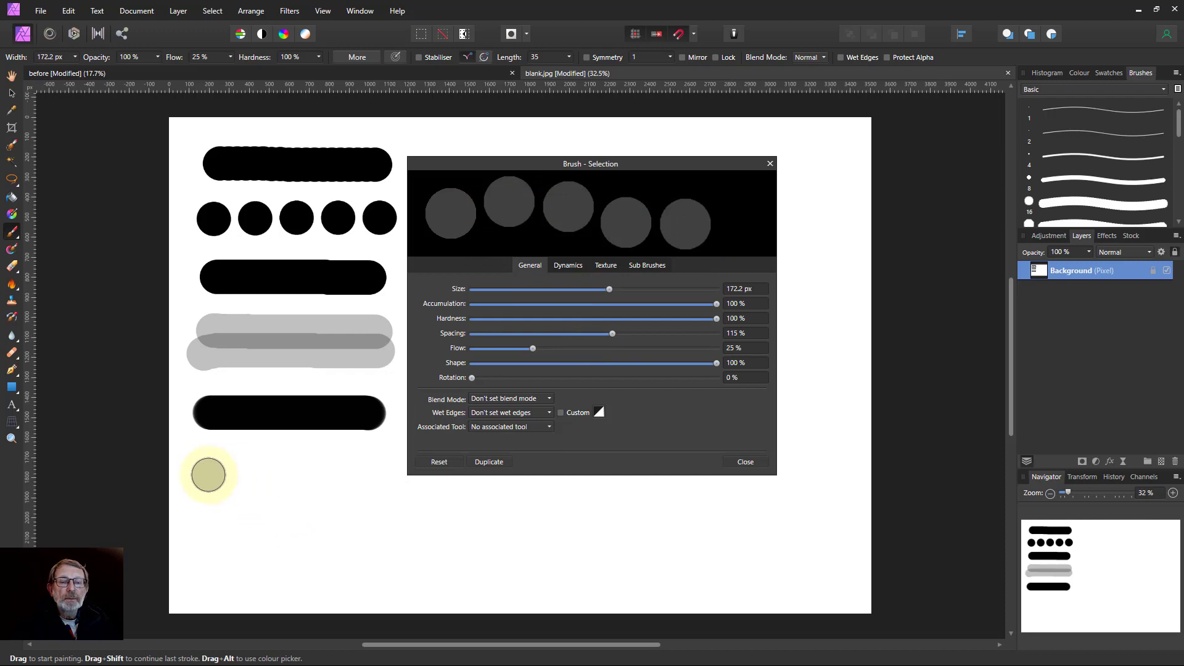
drag(223, 475, 359, 475)
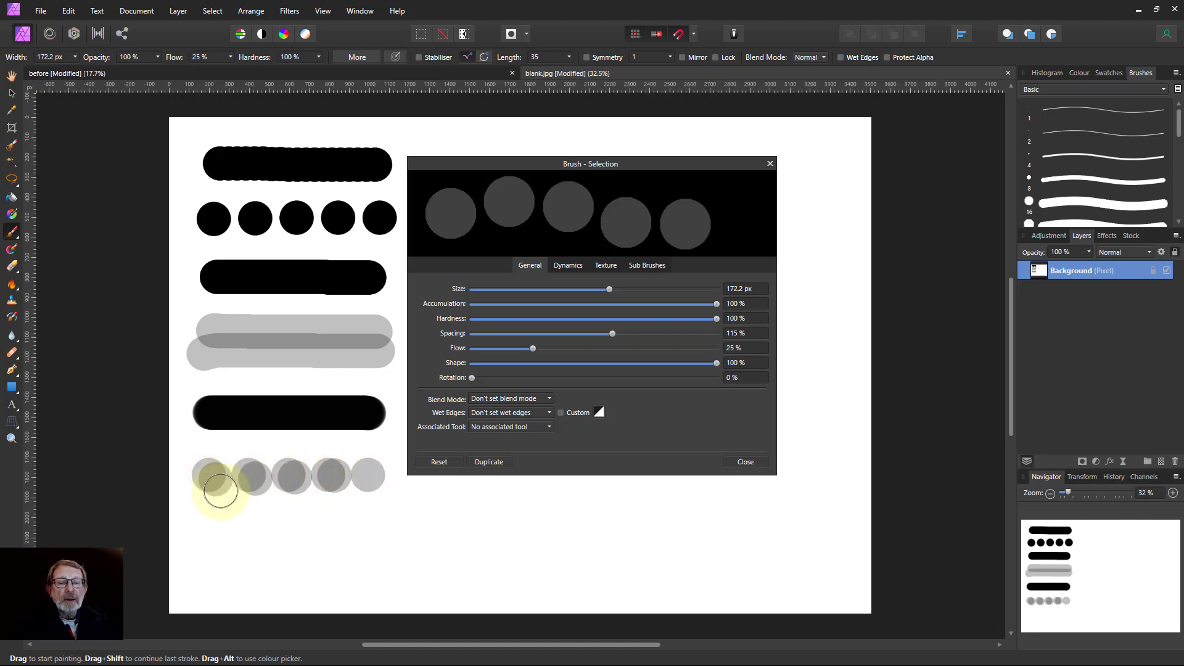
mouse_move(222, 491)
mouse_down()
mouse_move(391, 484)
mouse_move(387, 467)
mouse_move(284, 465)
mouse_move(239, 470)
mouse_move(222, 487)
mouse_move(375, 487)
mouse_move(387, 468)
mouse_move(364, 464)
mouse_move(350, 487)
mouse_move(299, 469)
mouse_move(354, 485)
mouse_move(377, 478)
mouse_move(226, 480)
mouse_move(223, 493)
mouse_move(348, 474)
mouse_move(325, 469)
mouse_move(300, 497)
mouse_move(224, 495)
mouse_move(242, 480)
mouse_move(228, 478)
mouse_move(355, 478)
mouse_up()
click(566, 490)
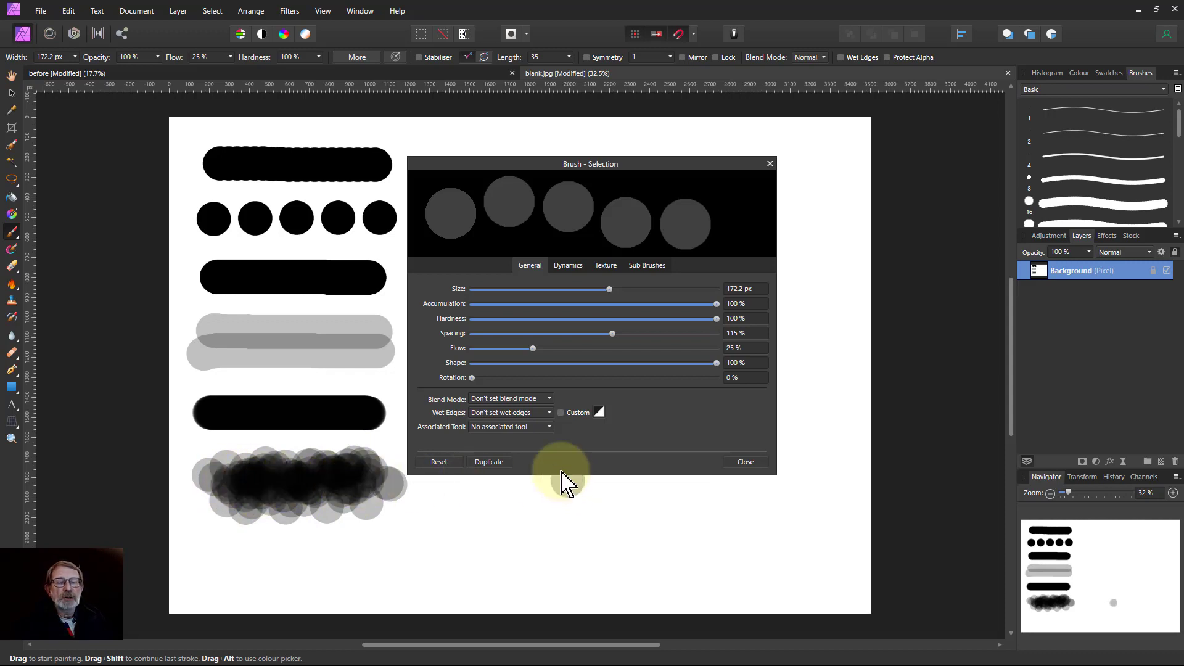
Undo the stray dab, set opacity to 50%, and paint a fainter row of grey dabs below.
key(ctrl+z)
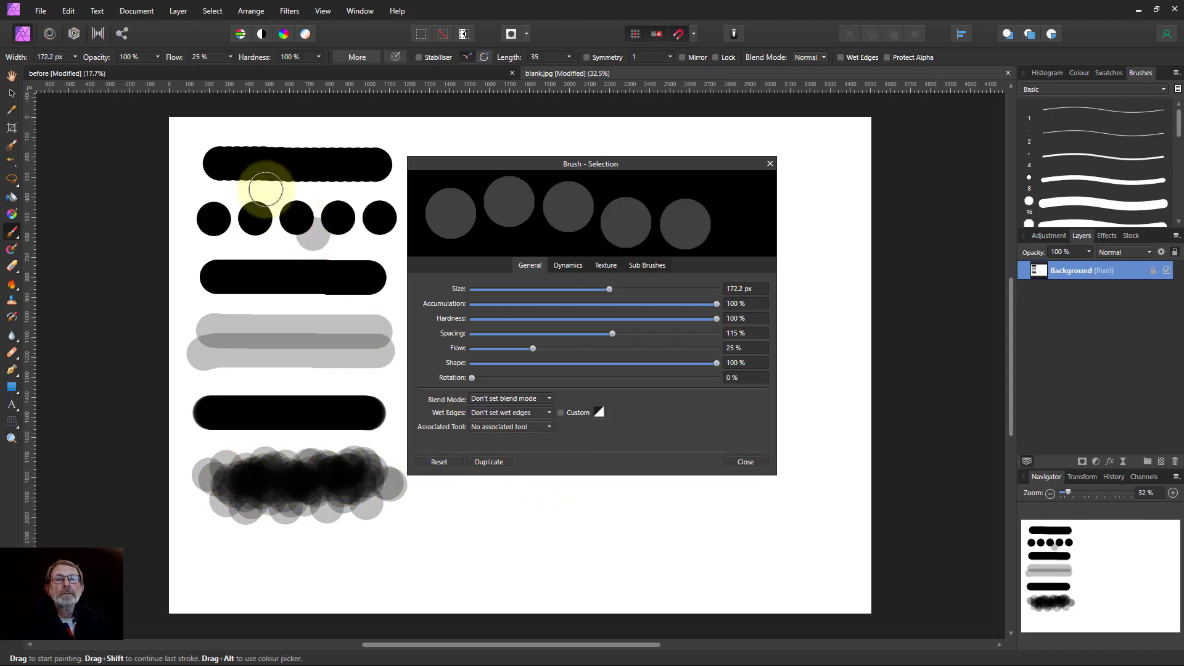
click(158, 57)
drag(159, 70, 120, 71)
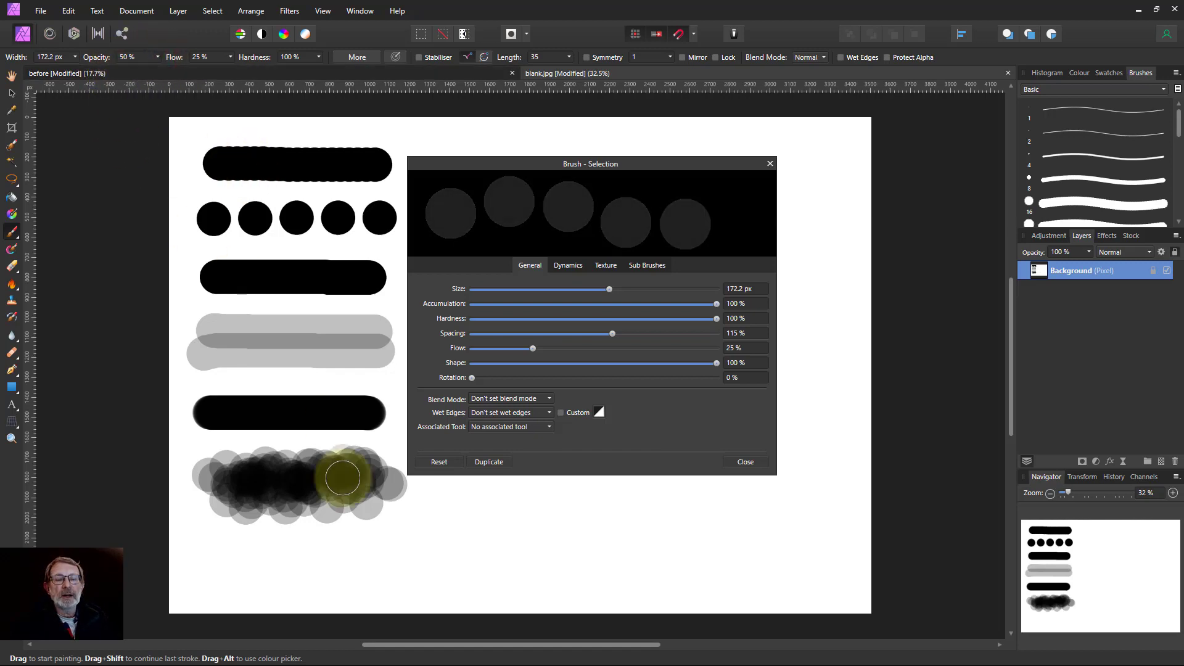
click(337, 541)
mouse_move(215, 570)
mouse_down()
mouse_move(350, 570)
mouse_move(206, 576)
mouse_move(327, 577)
mouse_move(298, 563)
mouse_move(345, 561)
mouse_move(326, 576)
mouse_move(317, 551)
mouse_move(261, 564)
mouse_move(248, 553)
mouse_move(342, 554)
mouse_move(309, 570)
mouse_move(248, 570)
mouse_move(357, 566)
mouse_move(195, 571)
mouse_move(301, 553)
mouse_move(284, 567)
mouse_move(334, 562)
mouse_move(322, 586)
mouse_move(284, 600)
mouse_move(296, 569)
mouse_up()
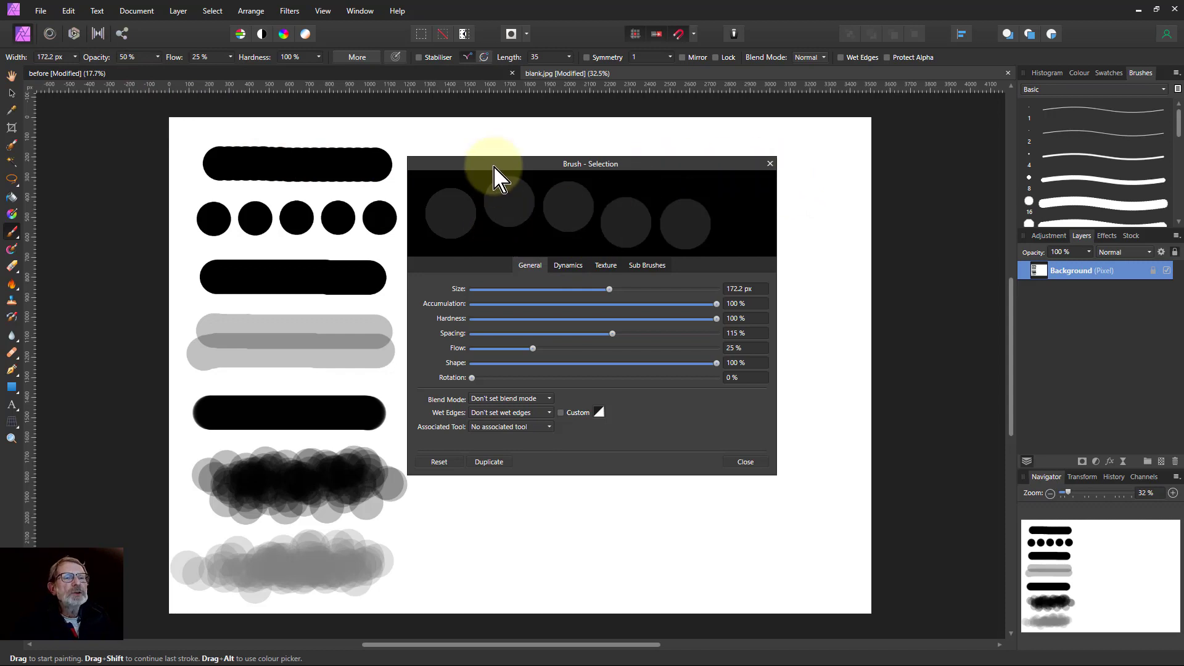
Load the Grunge Pattern 01 brush from the Textures category.
drag(496, 168, 697, 320)
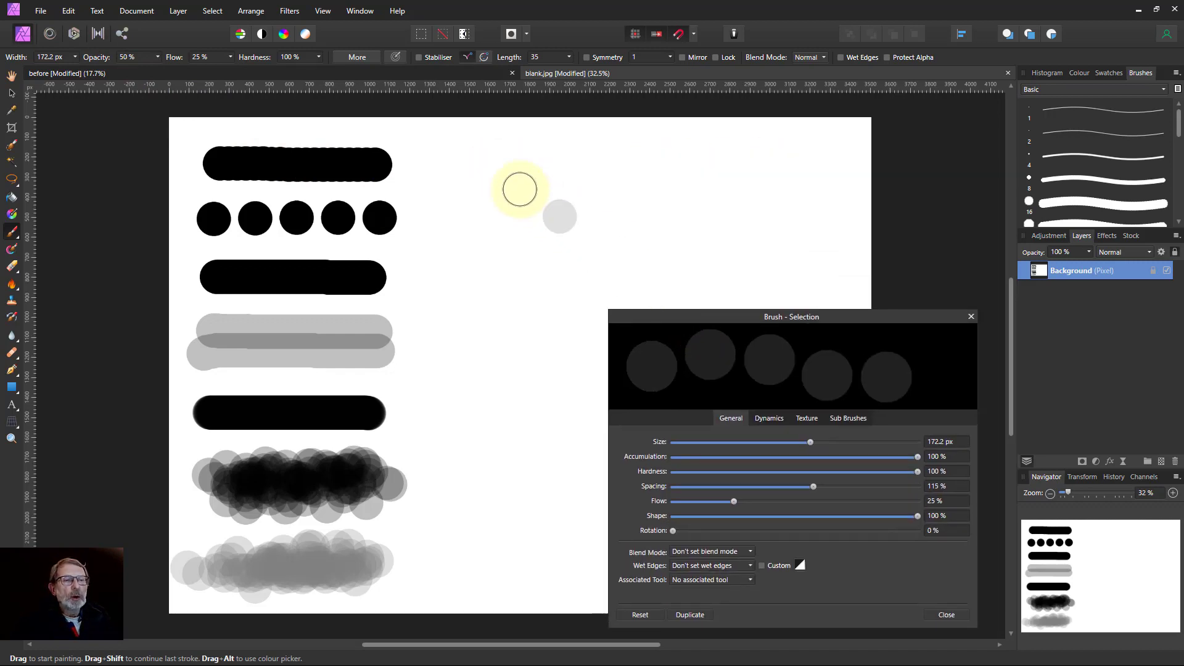
click(1072, 90)
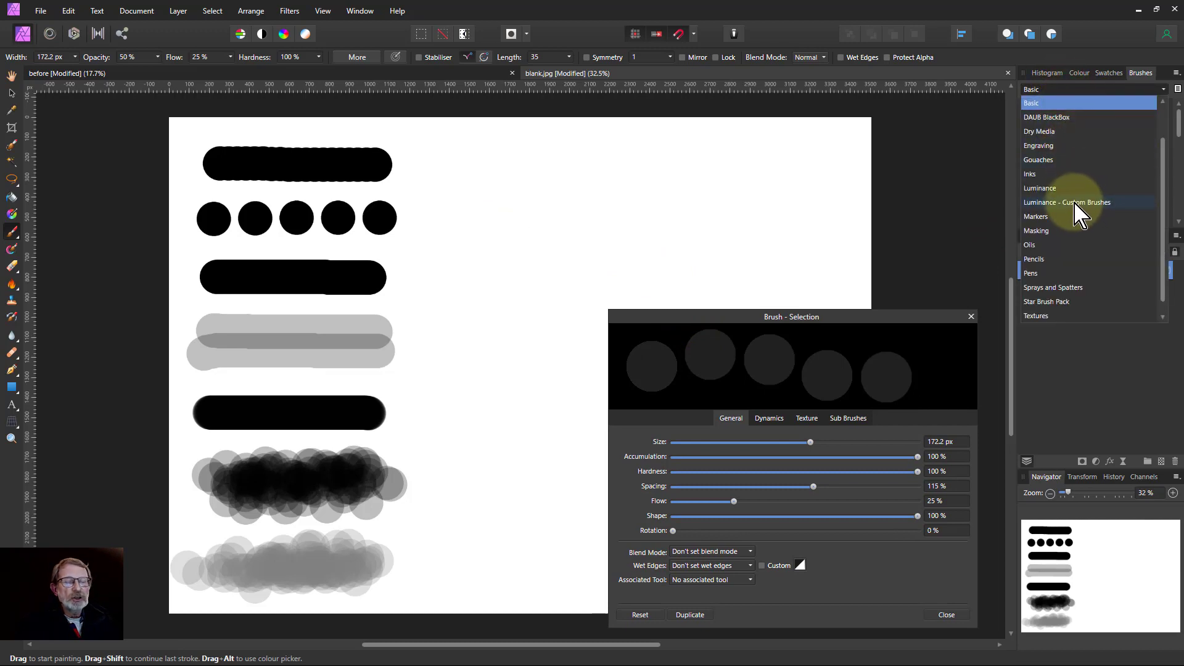
scroll(1076, 203, down, 1)
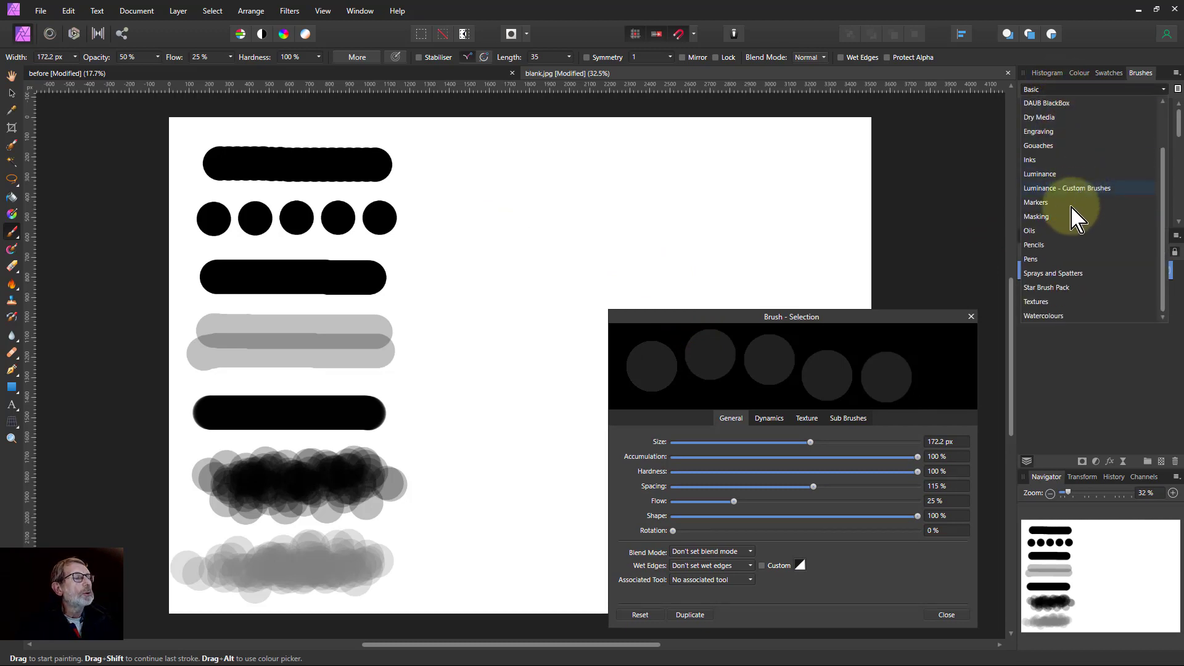
click(1036, 301)
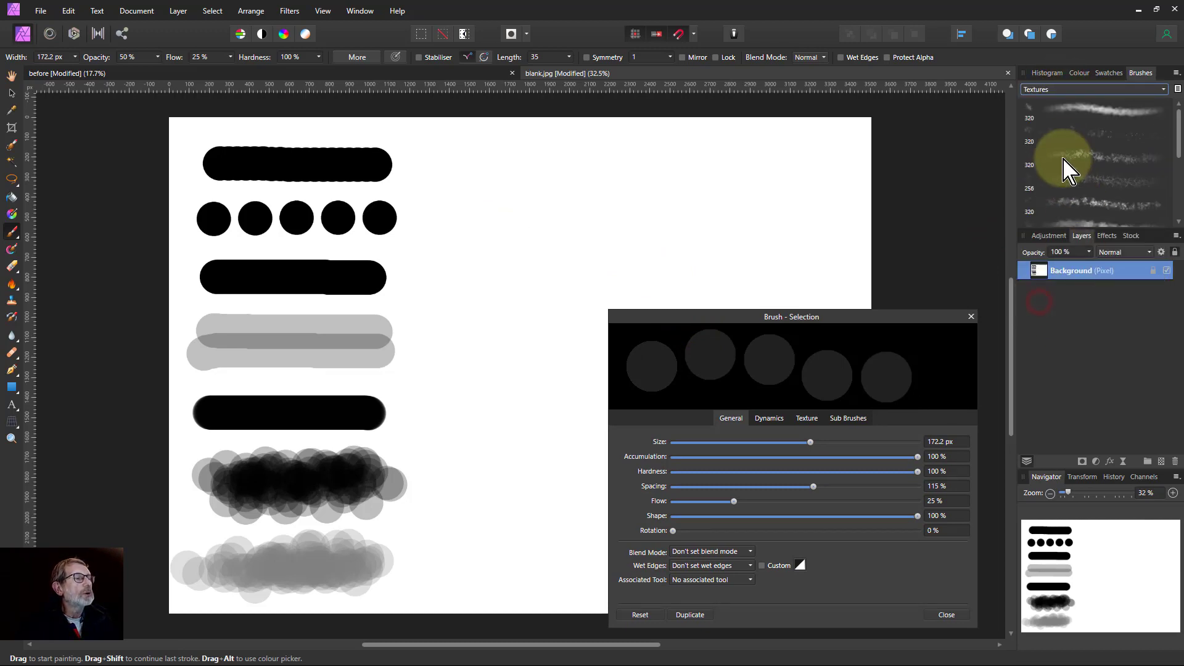
click(1089, 117)
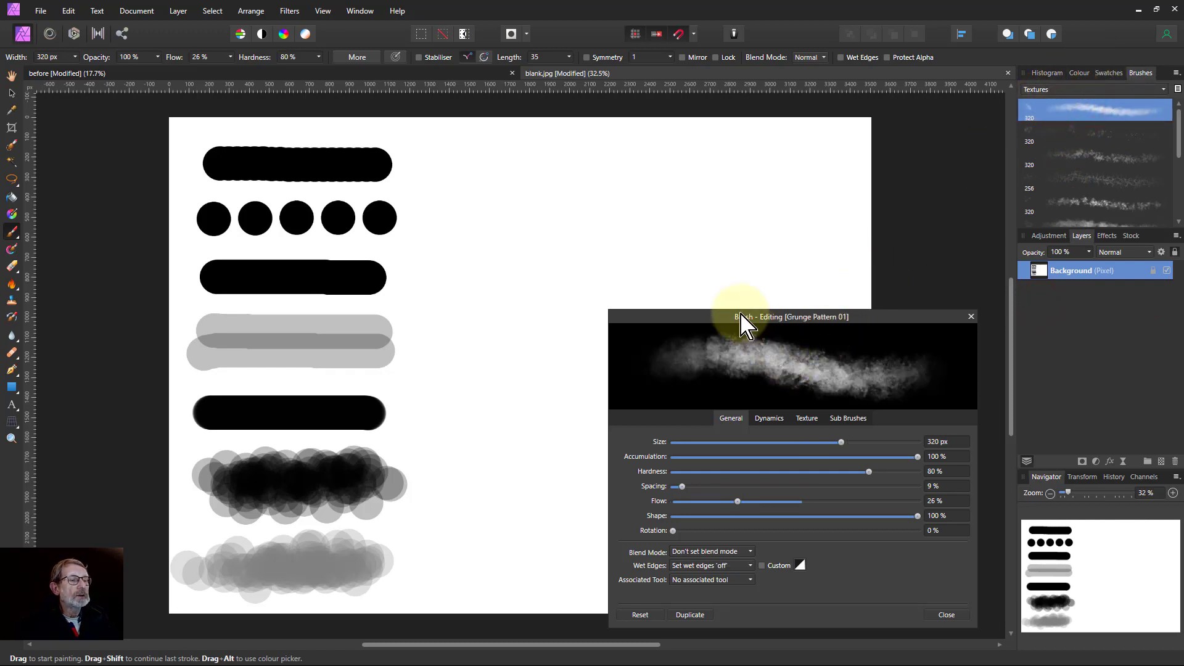
Test and undo a grunge dab, then view the brush's texture nozzles.
click(486, 184)
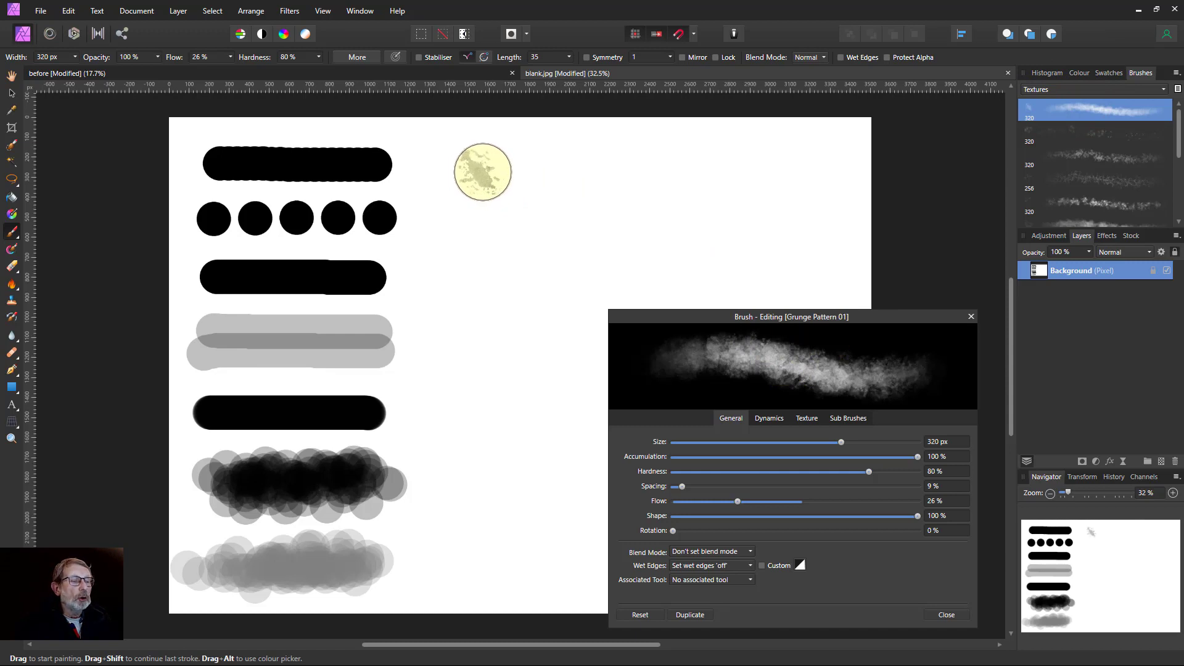
key(ctrl+z)
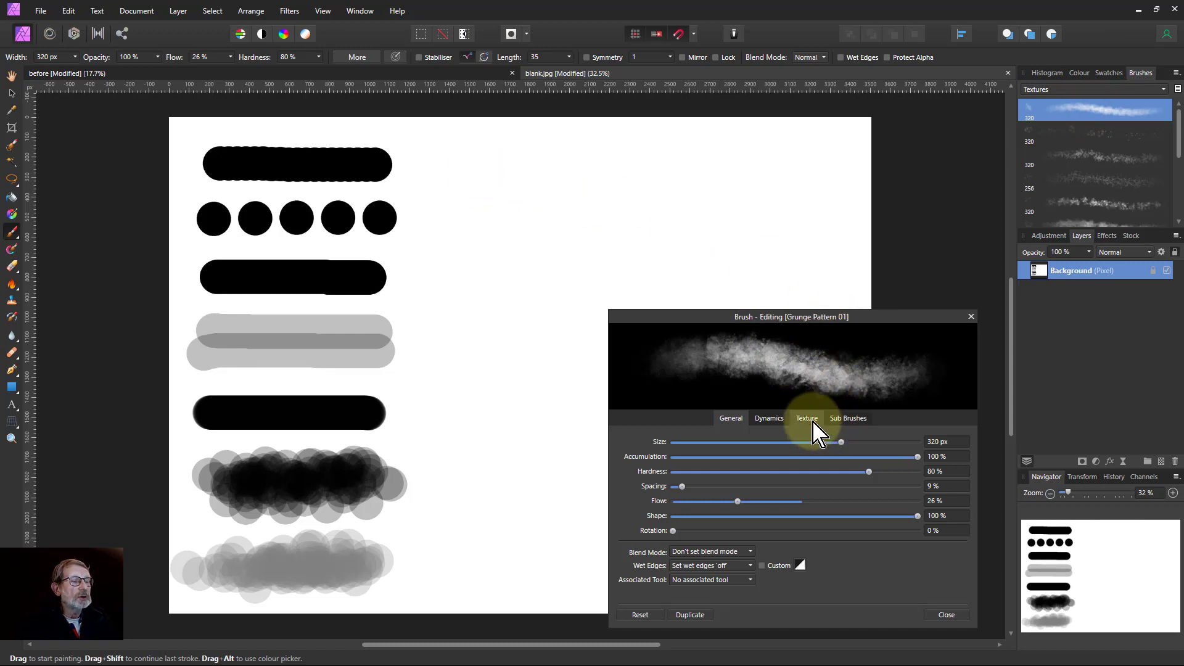
click(809, 419)
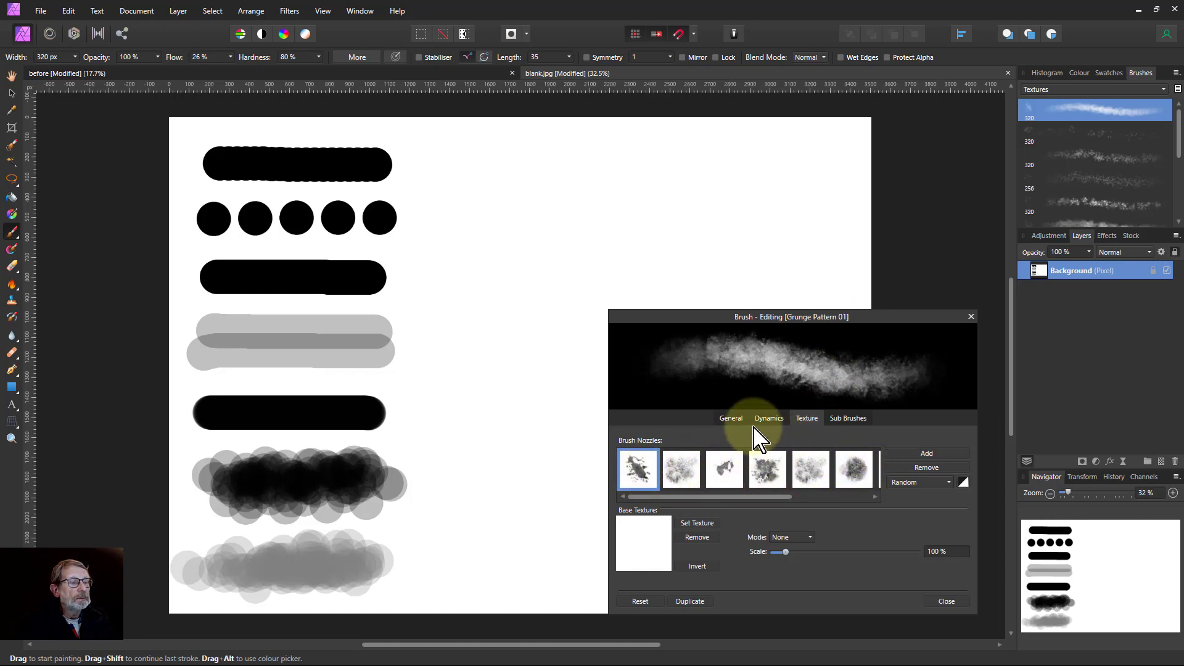
Paint two grunge-textured strokes across the canvas top right, then lower opacity to 49%.
click(731, 419)
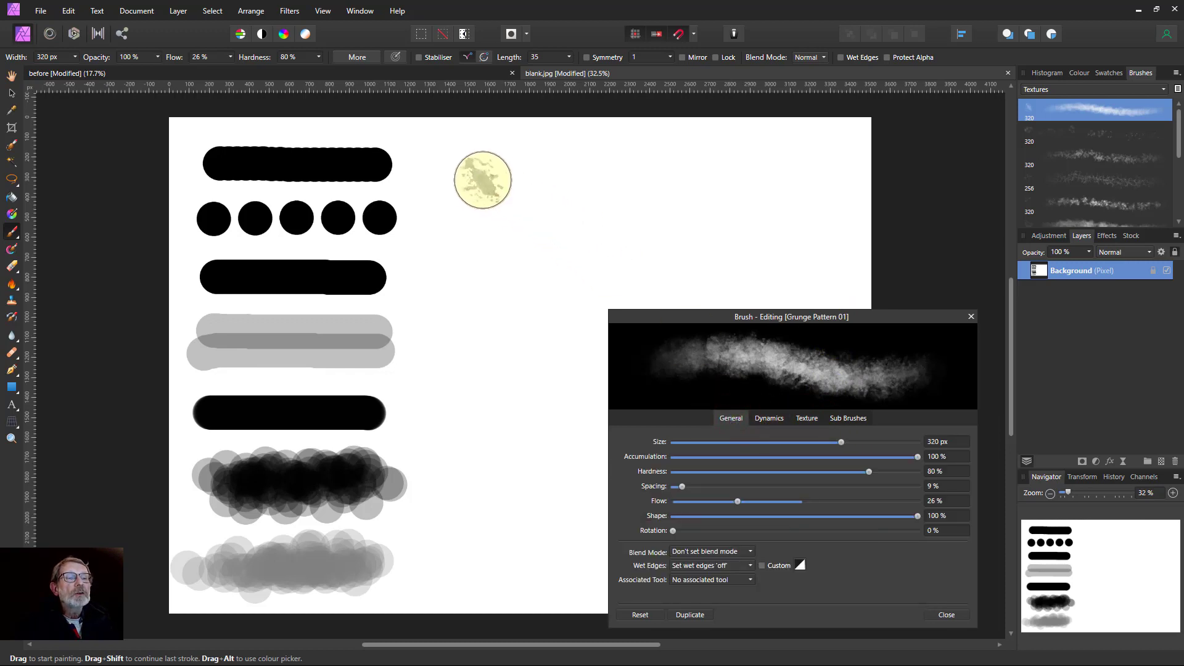
drag(469, 179, 707, 177)
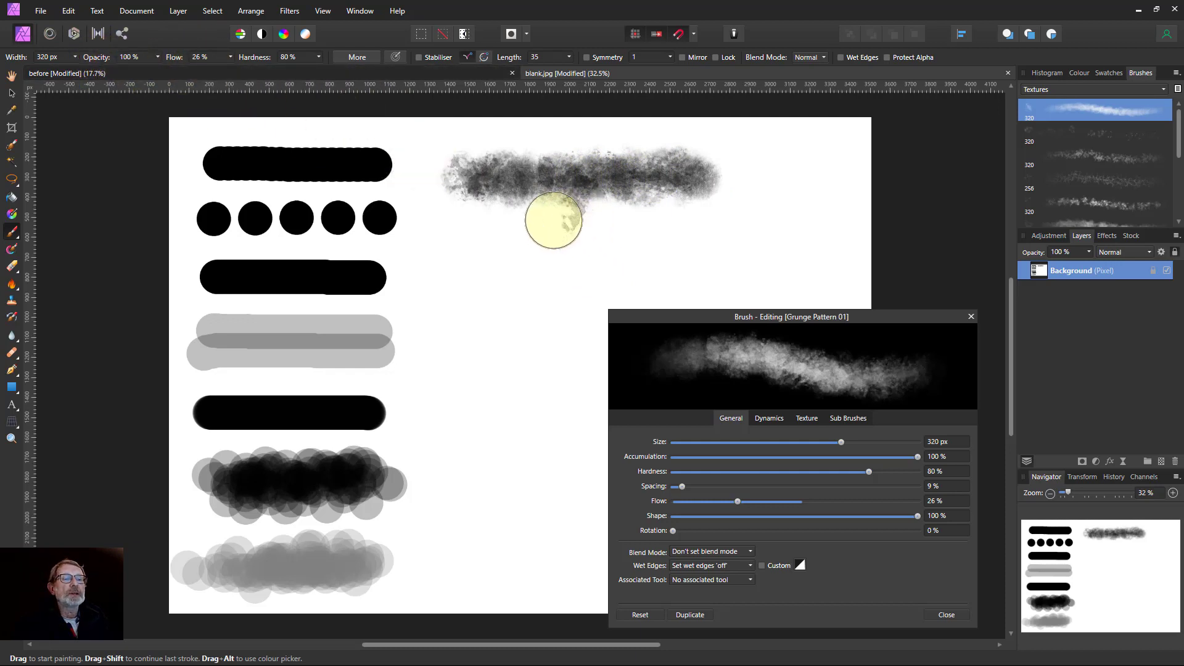
mouse_move(475, 246)
mouse_down()
mouse_move(692, 246)
mouse_move(510, 246)
mouse_move(677, 240)
mouse_move(703, 242)
mouse_up()
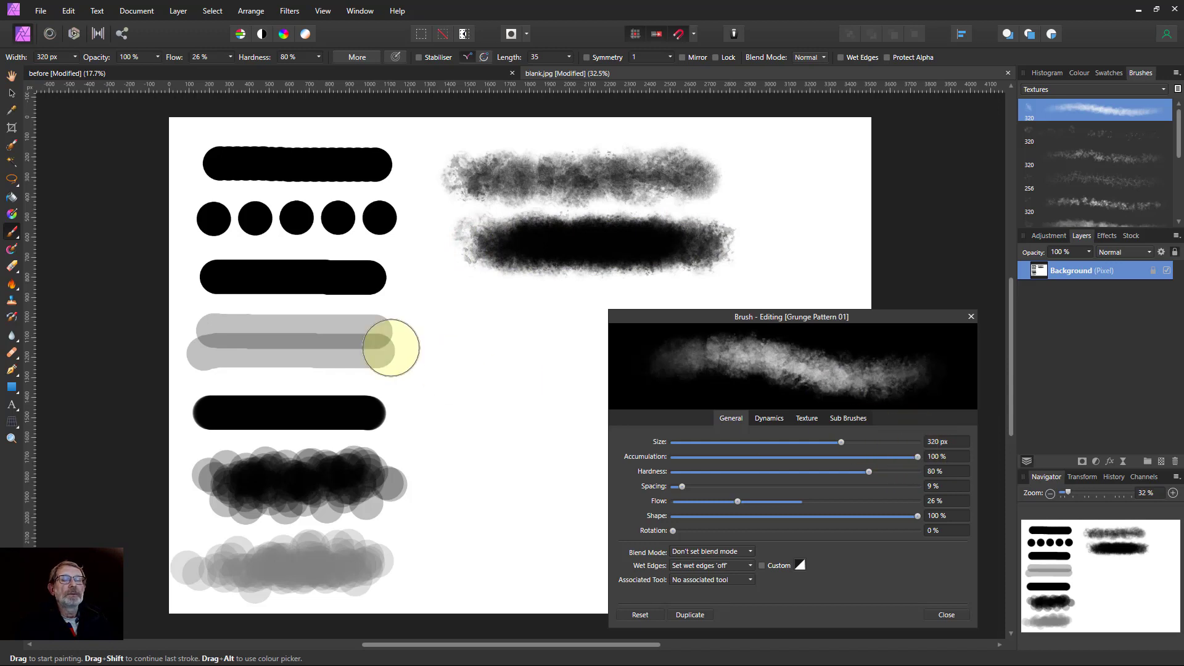
click(158, 57)
drag(159, 69, 117, 71)
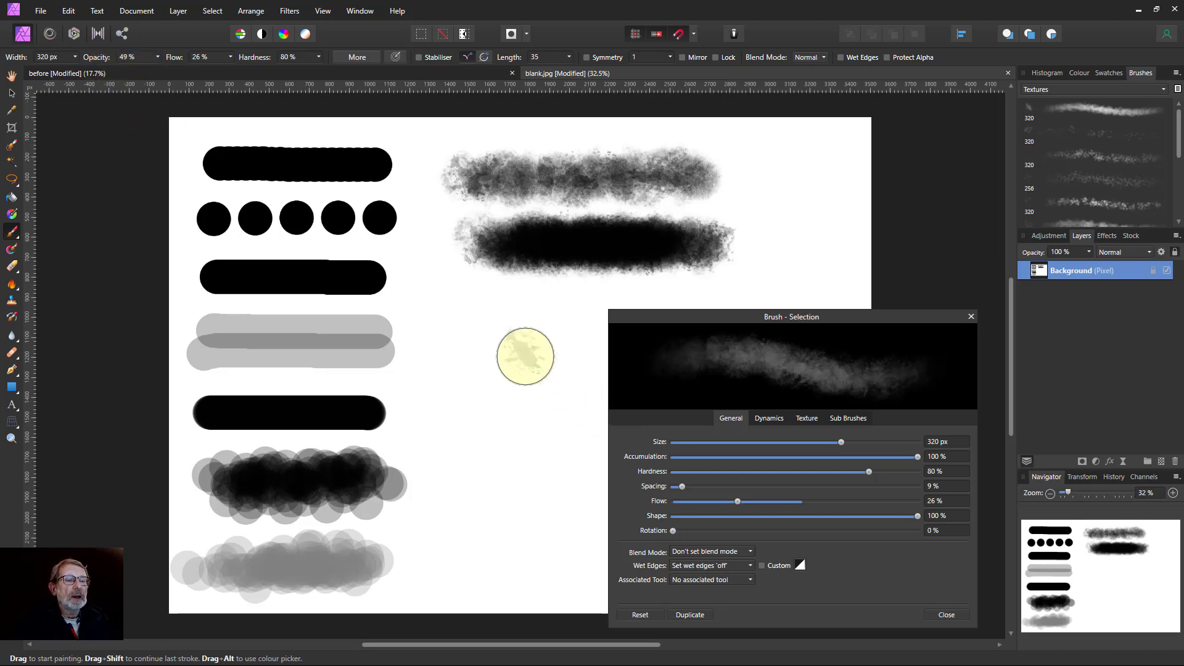
Paint two half-opacity grunge strokes, the second at 25% spacing, then close the brush settings.
mouse_move(487, 353)
mouse_down()
mouse_move(577, 353)
mouse_move(587, 367)
mouse_move(533, 355)
mouse_move(612, 357)
mouse_move(519, 349)
mouse_move(535, 381)
mouse_move(596, 361)
mouse_move(401, 249)
mouse_up()
key(ctrl+z)
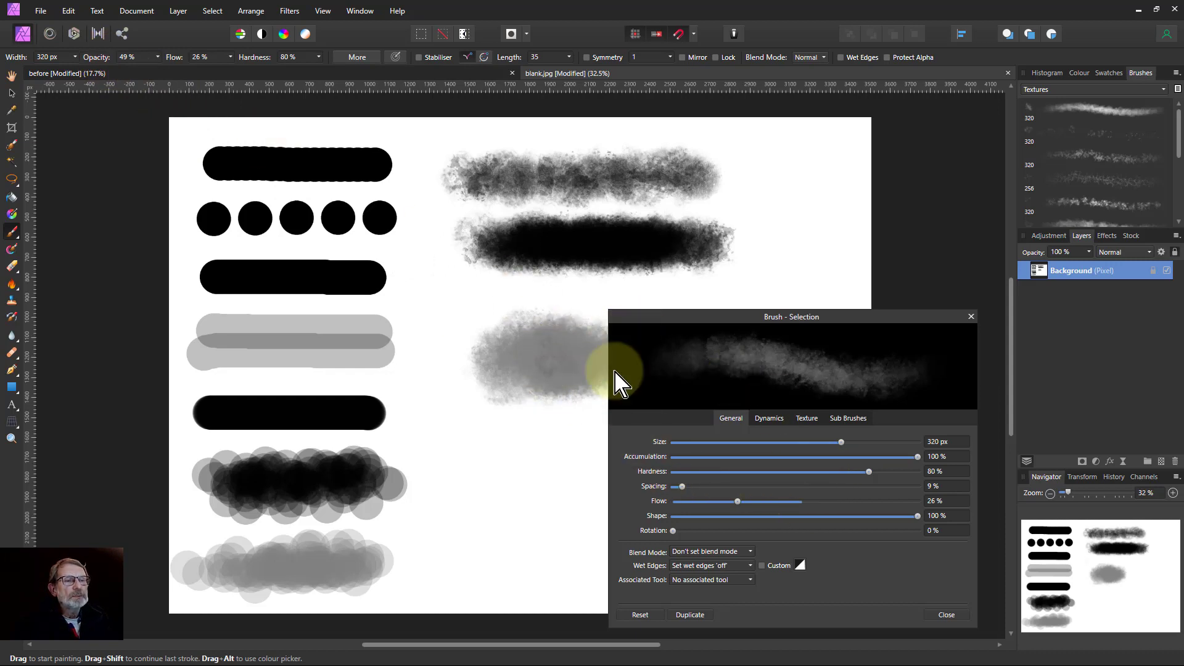
drag(683, 487, 703, 489)
drag(710, 320, 851, 329)
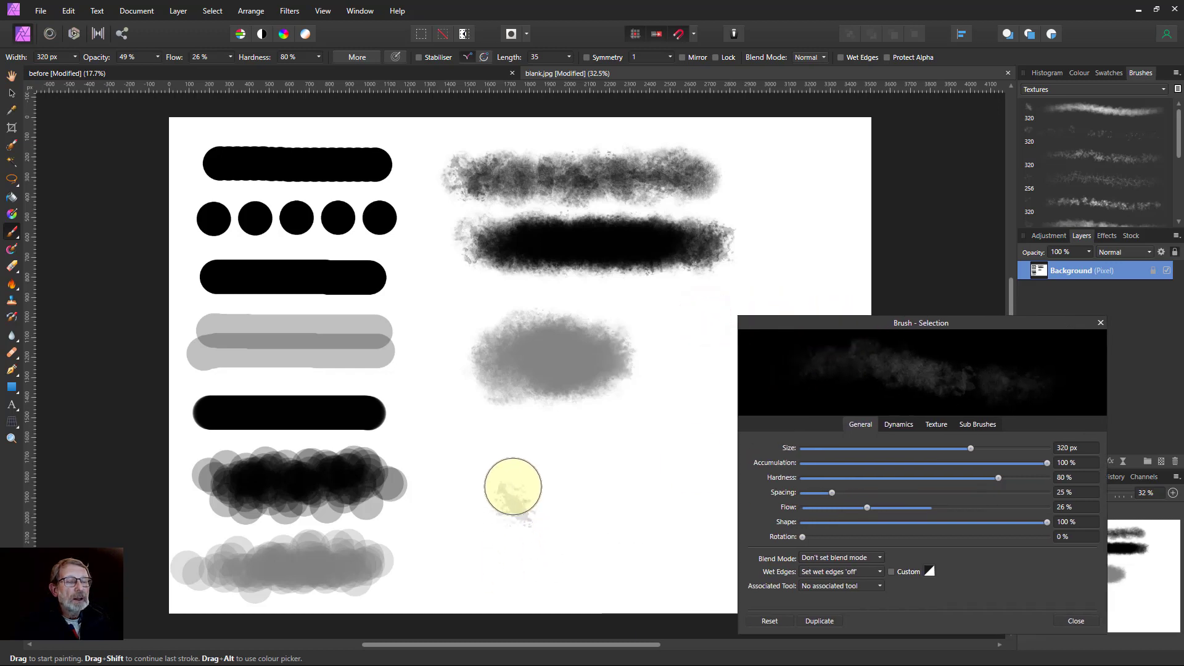
mouse_move(494, 462)
mouse_down()
mouse_move(703, 464)
mouse_move(486, 469)
mouse_move(675, 467)
mouse_up()
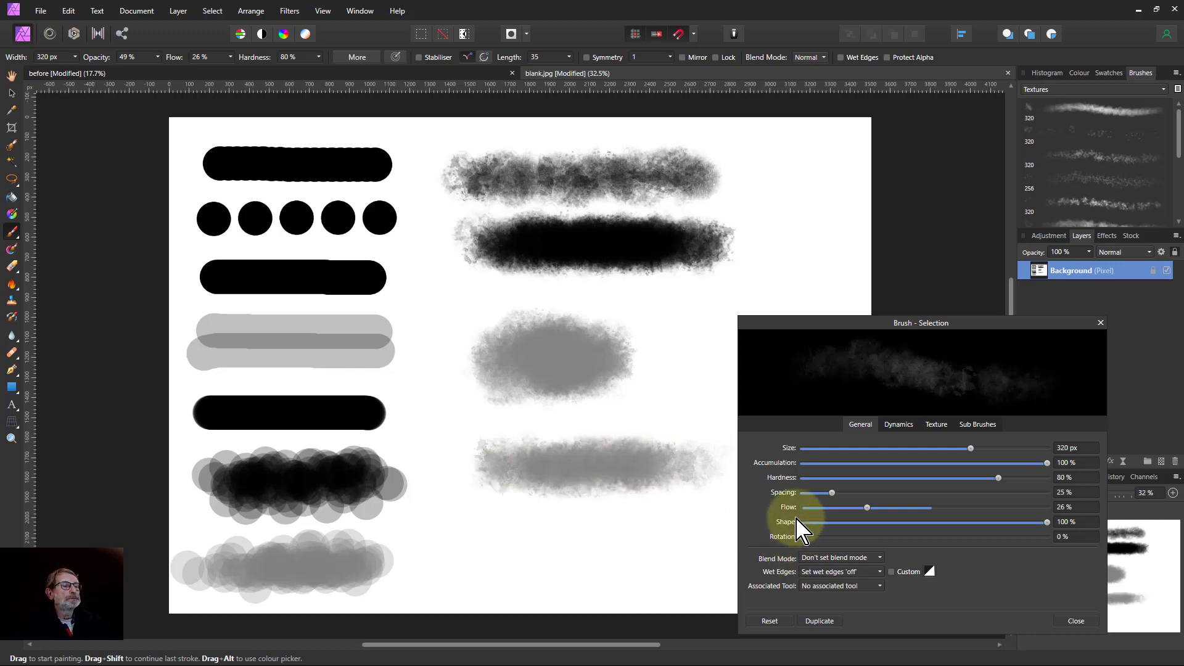
click(1101, 323)
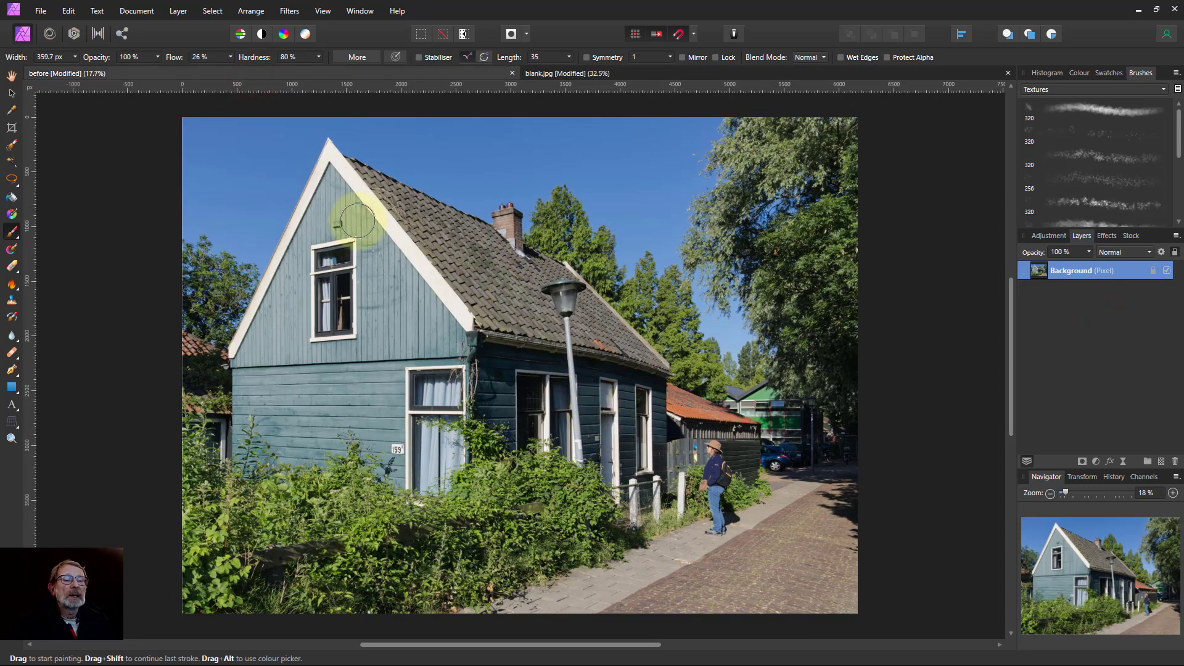
Paint a selection over the house roof and refine its edges around the lamp post.
click(12, 145)
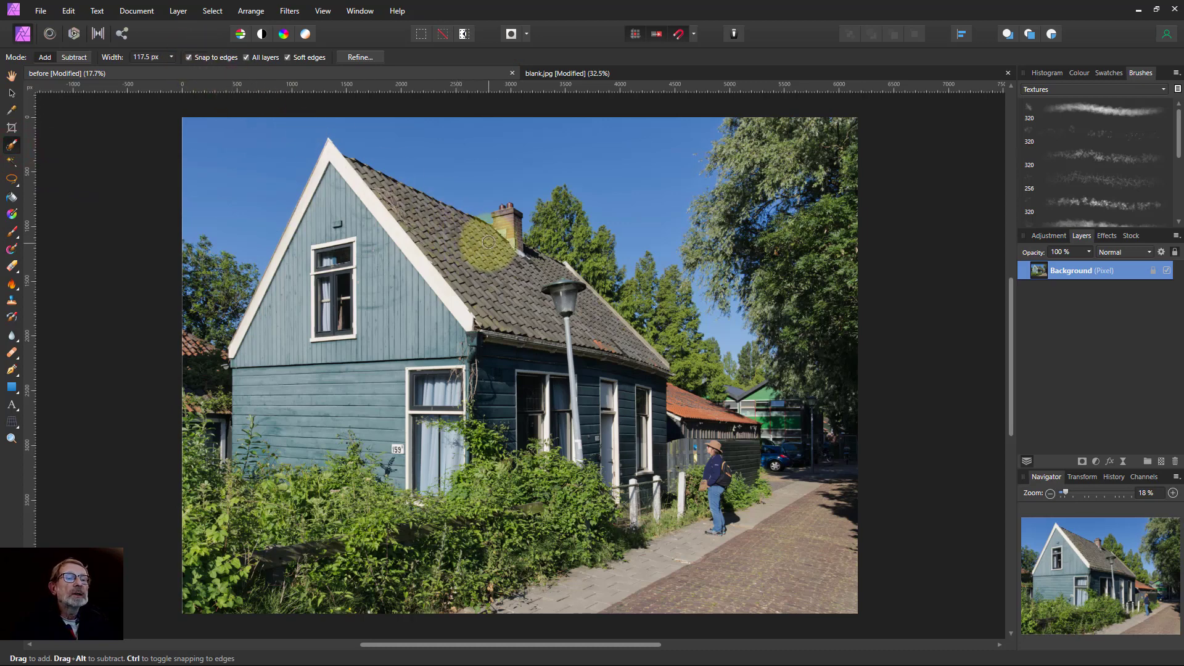
mouse_move(475, 235)
mouse_down()
mouse_move(420, 217)
mouse_move(536, 324)
mouse_move(526, 274)
mouse_move(550, 268)
mouse_move(540, 261)
mouse_move(525, 319)
mouse_move(582, 339)
mouse_move(594, 323)
mouse_move(636, 359)
mouse_up()
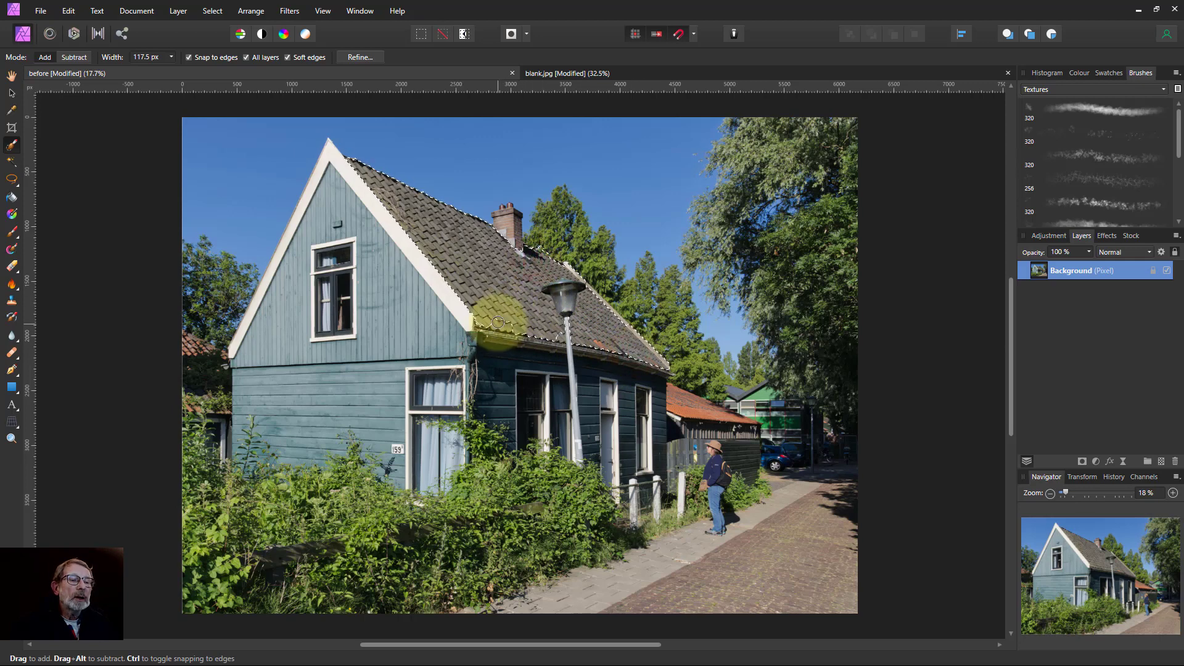
click(357, 57)
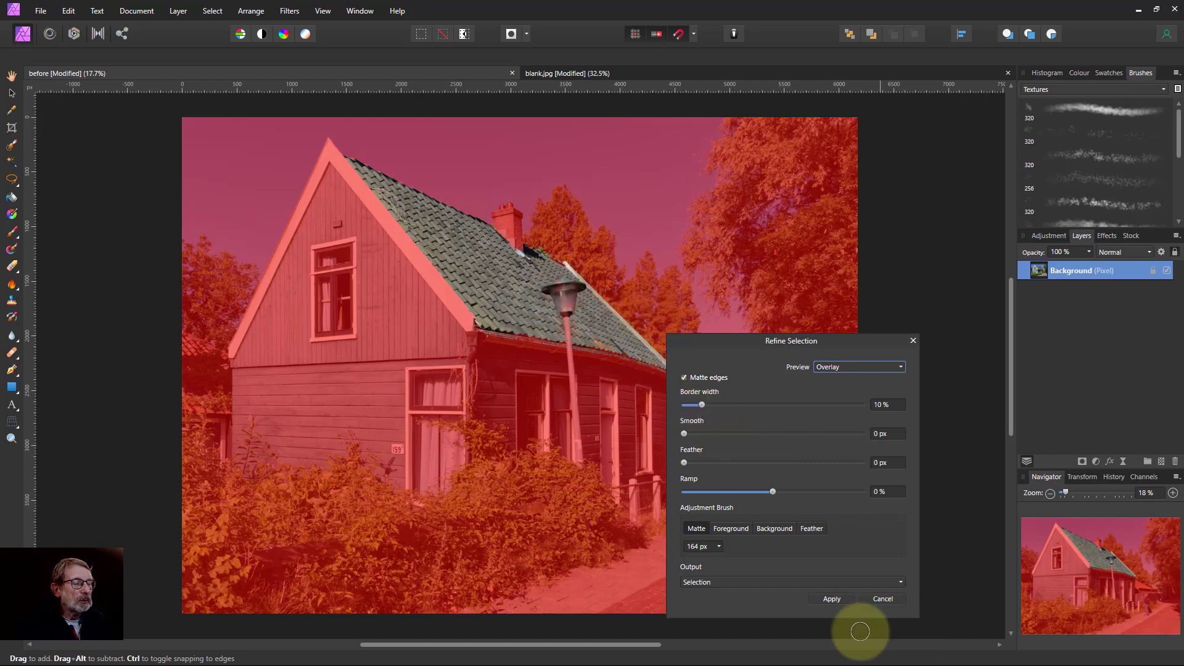
click(833, 600)
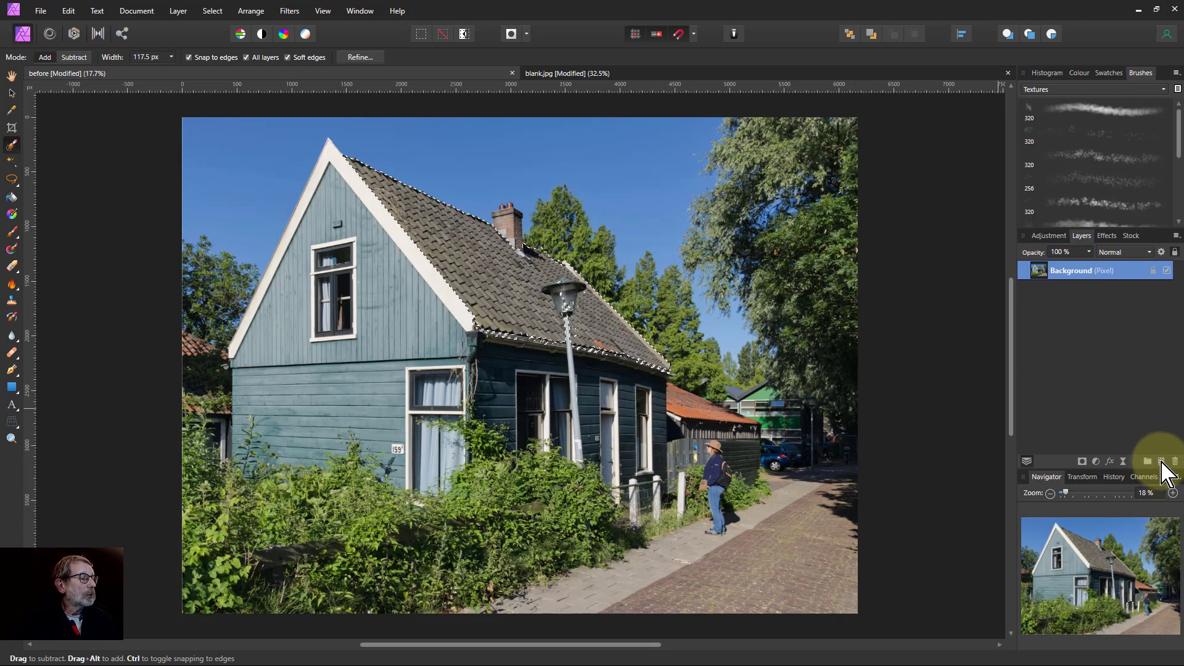
Add a new pixel layer masked to the roof selection, preview the mask, then reselect the layer.
click(1161, 462)
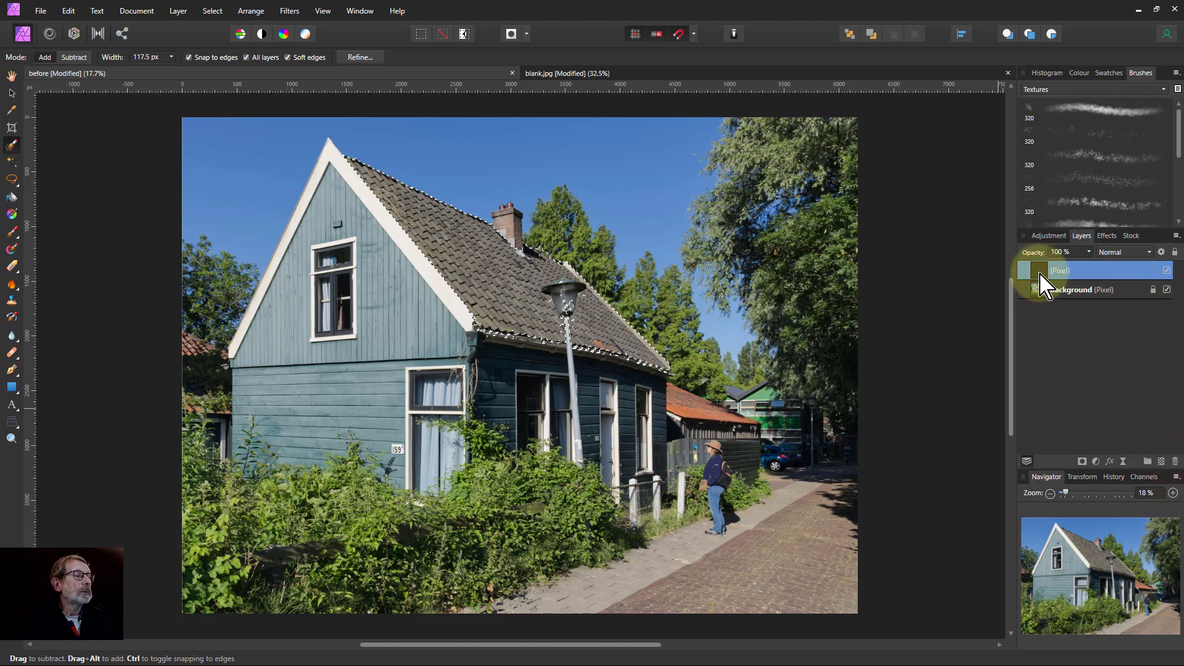
click(1082, 462)
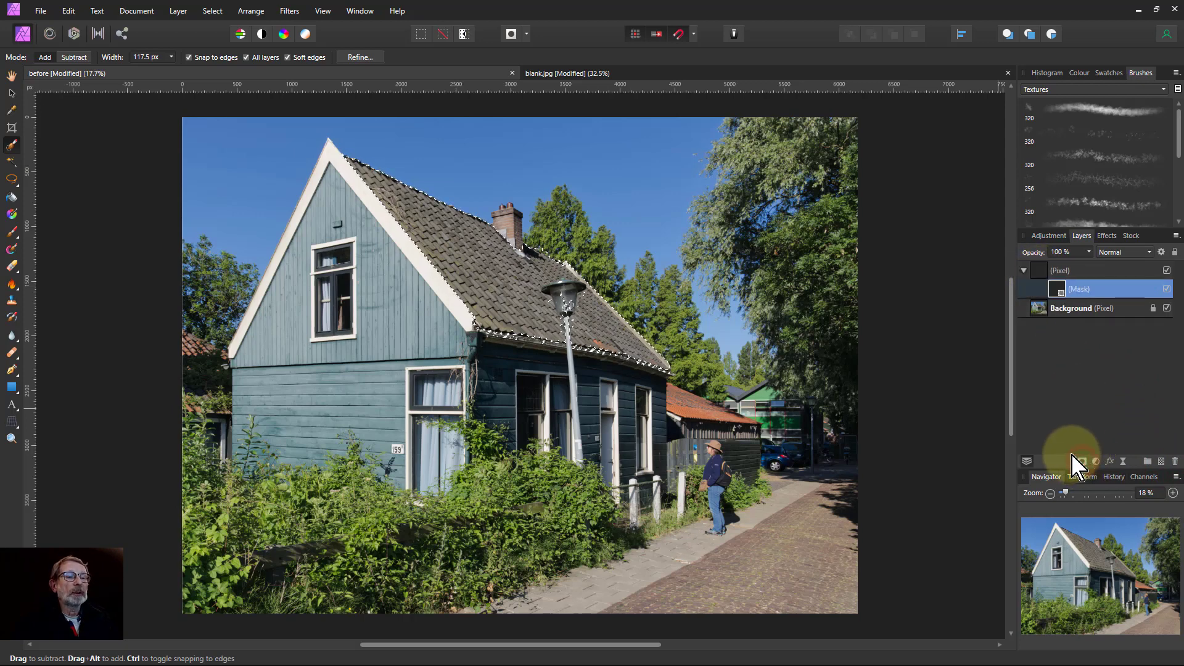
alt+click(1057, 290)
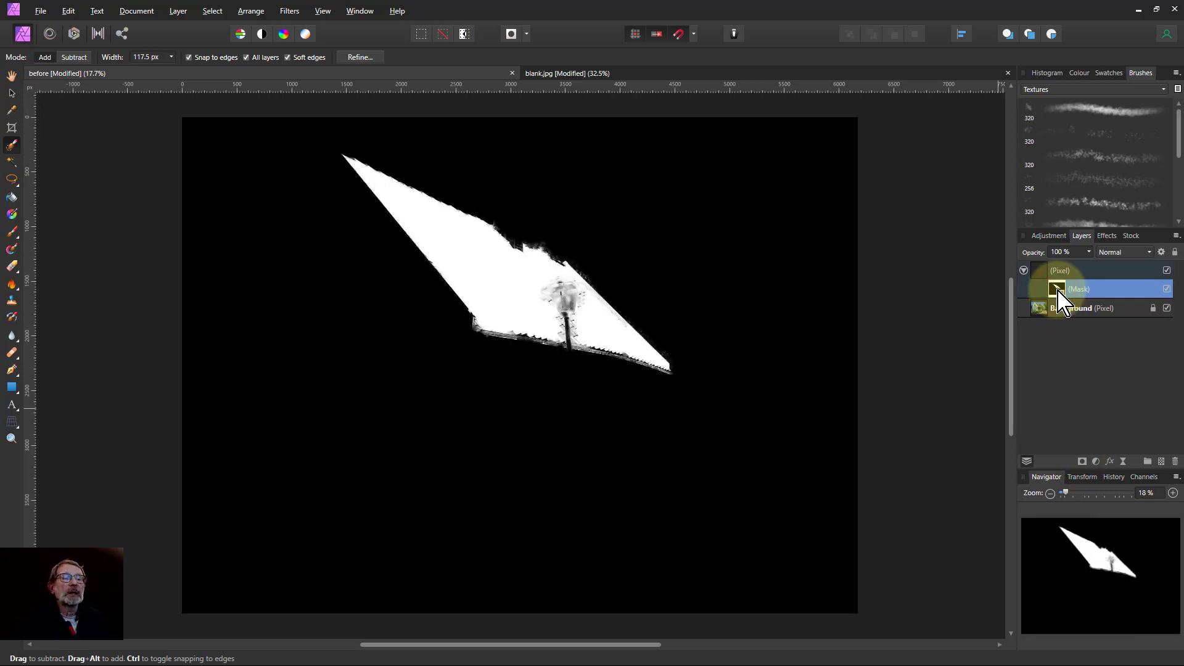
click(1051, 272)
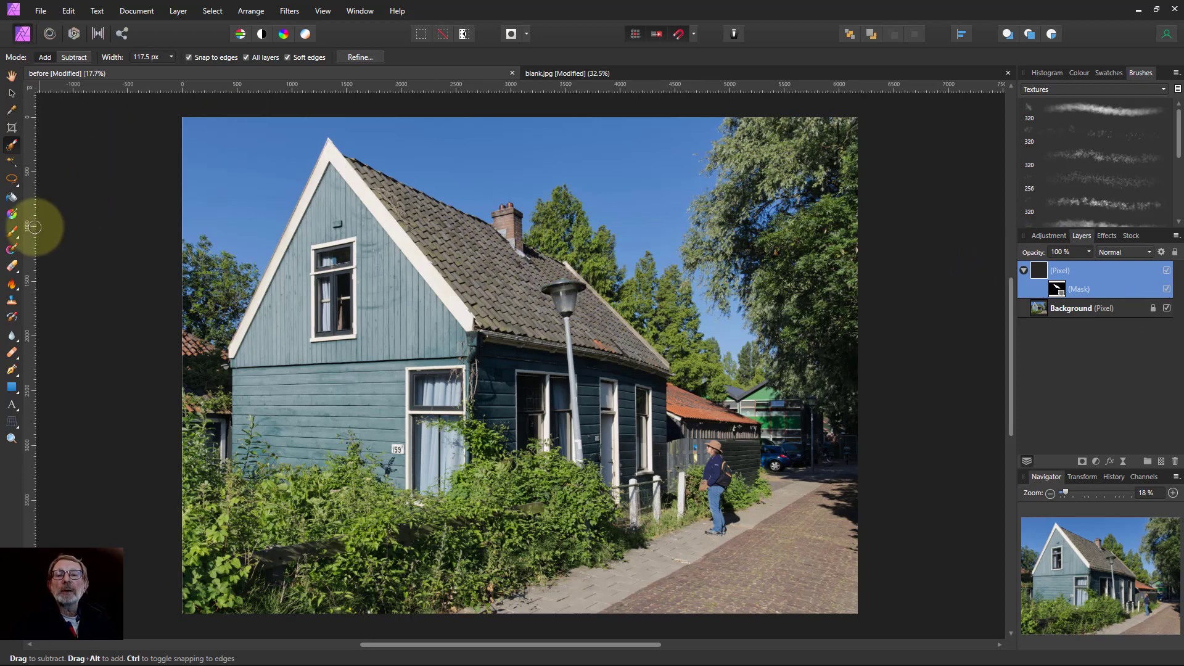
Load the Grunge Pattern 01 brush in dark green (R 0, G 46, B 0), test a stroke, and undo it.
click(13, 232)
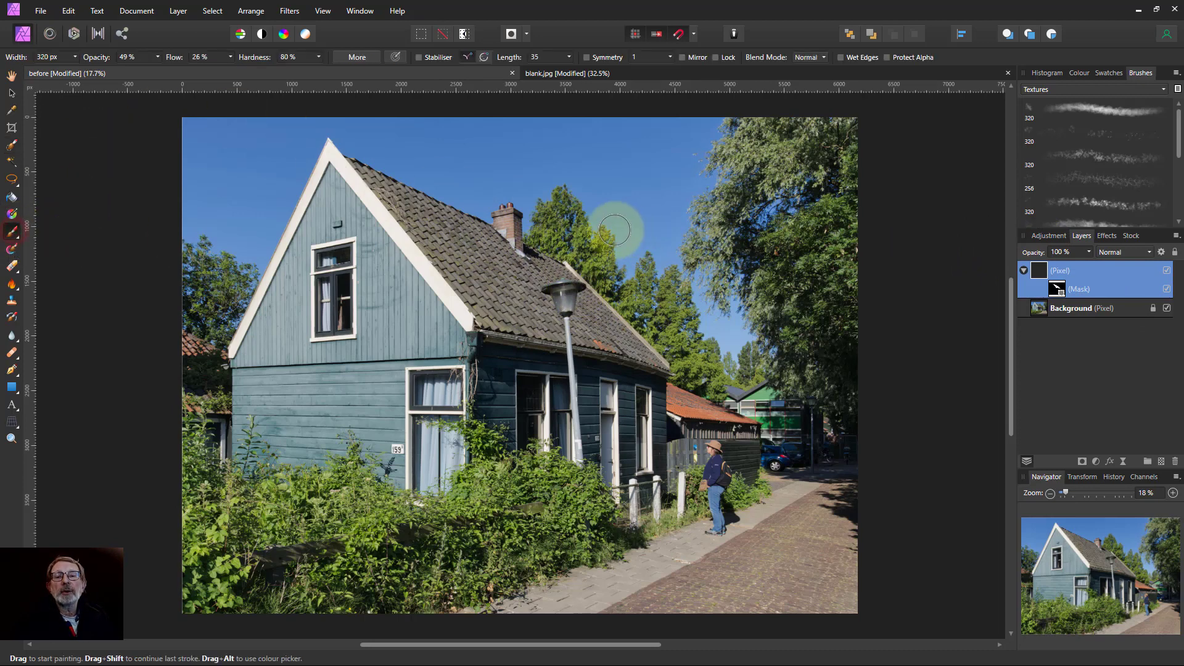
click(1087, 115)
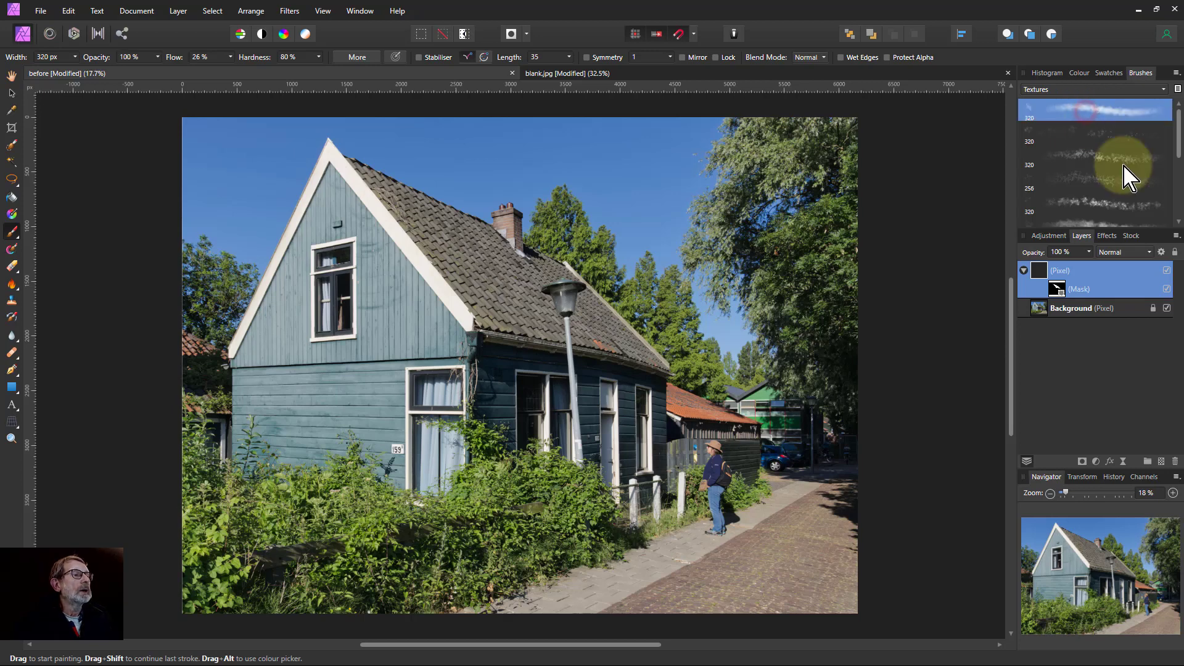
click(1079, 74)
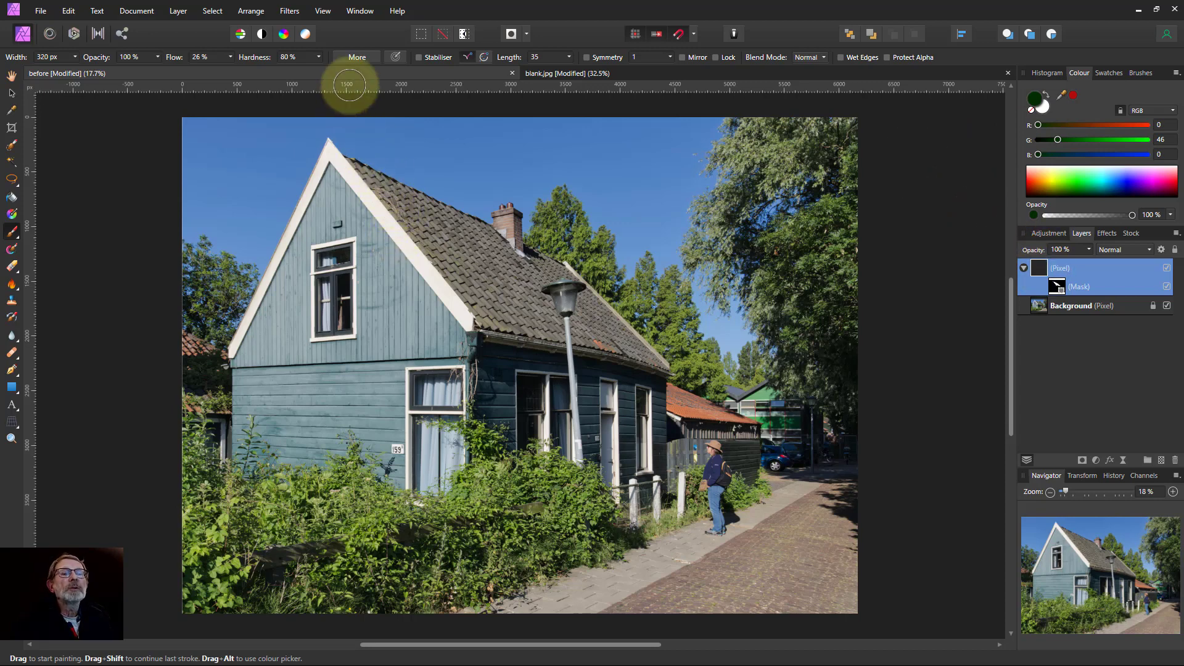
mouse_move(364, 176)
mouse_down()
mouse_move(492, 214)
mouse_move(445, 213)
mouse_move(557, 267)
mouse_move(627, 333)
mouse_move(509, 237)
mouse_up()
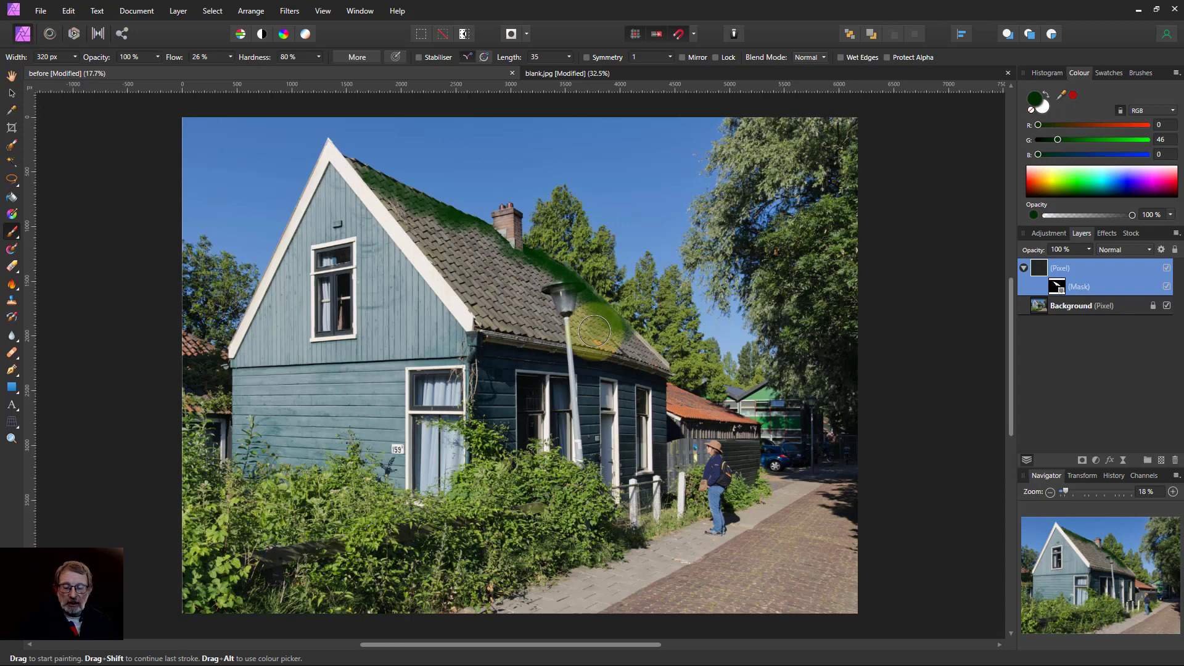
key(ctrl+z)
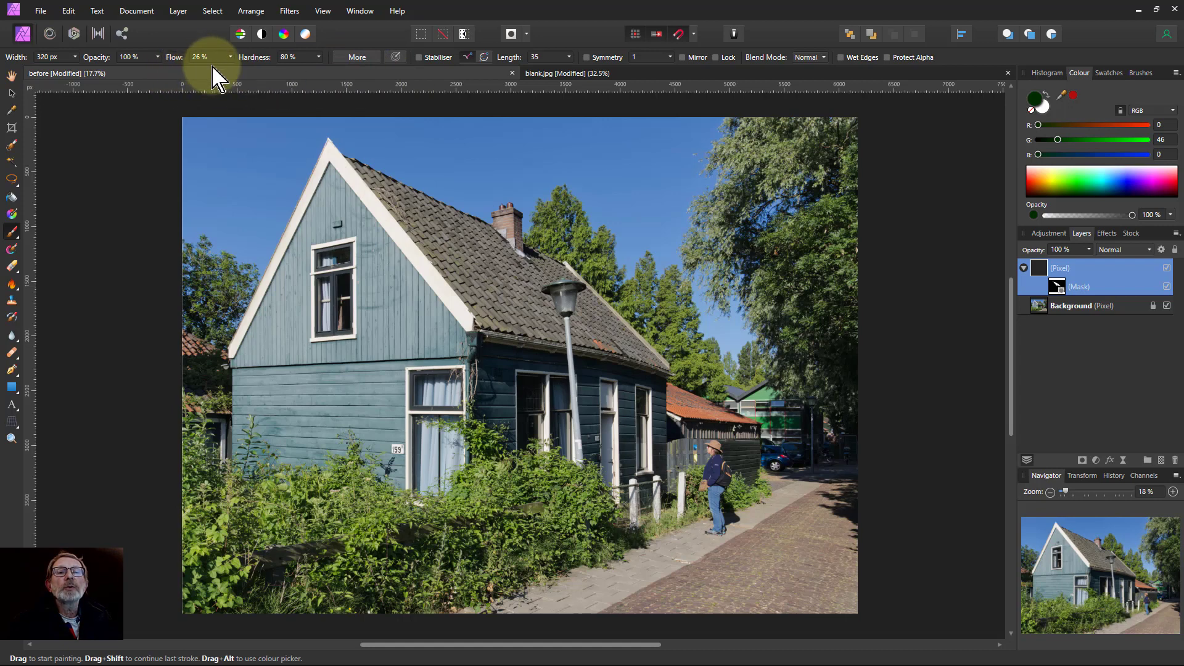
Raise the brush spacing from 9% to 15% and lower the brush opacity to 70%.
click(357, 56)
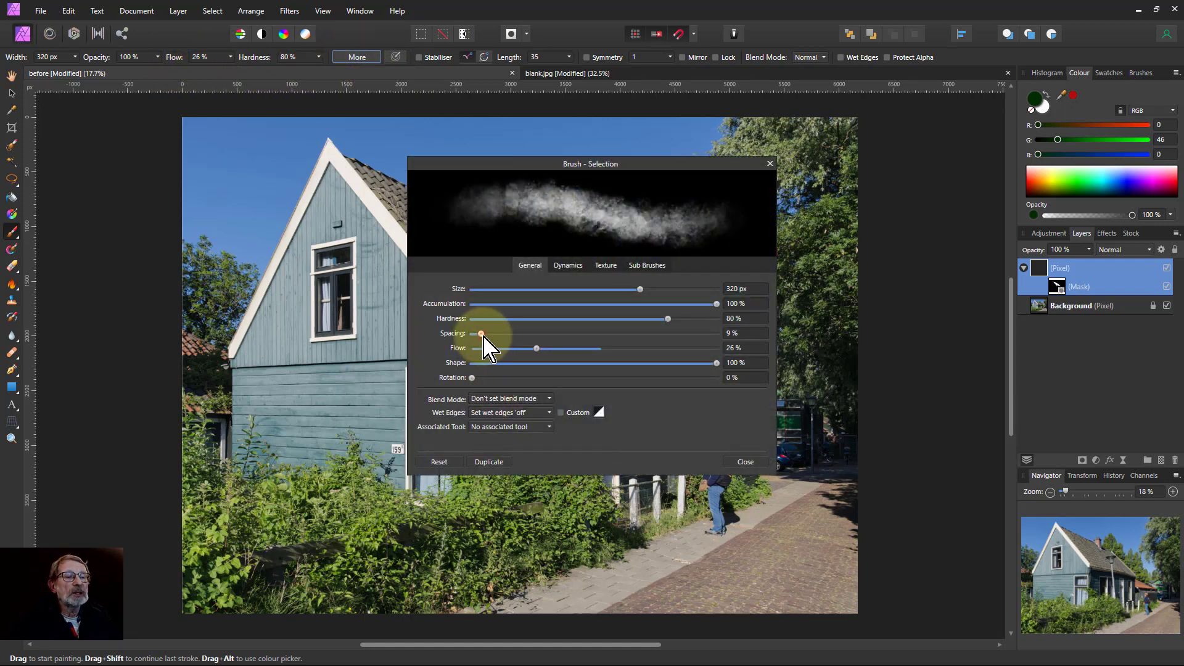
drag(484, 338, 491, 338)
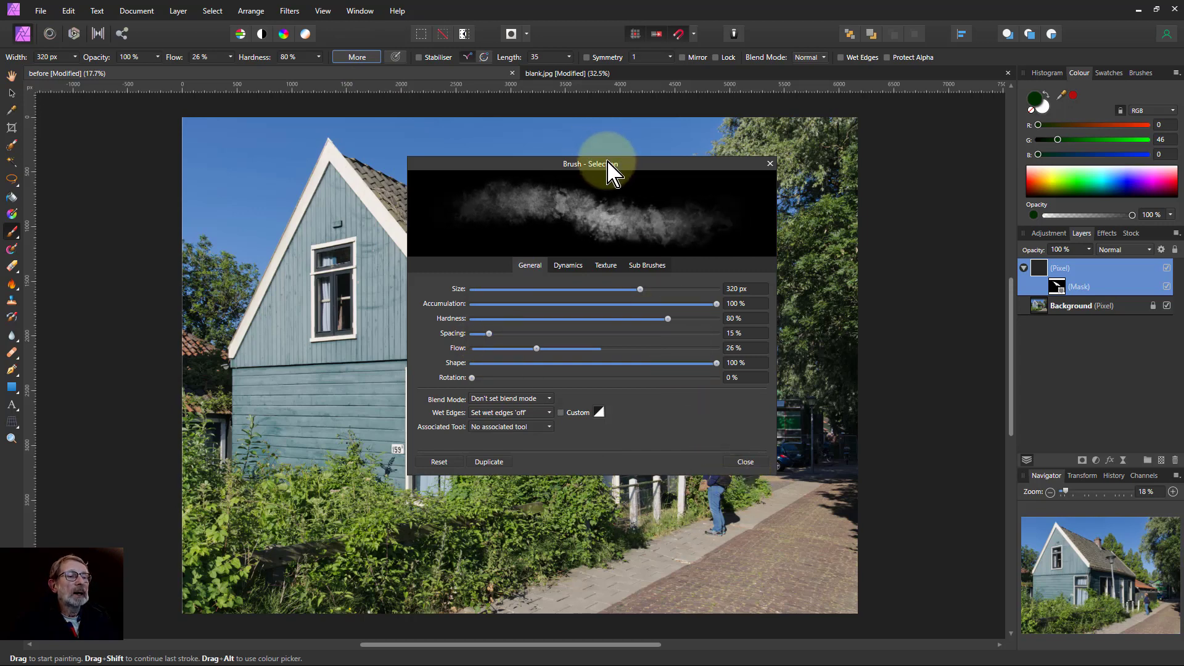
mouse_move(623, 165)
mouse_down()
mouse_move(718, 172)
mouse_move(761, 207)
mouse_up()
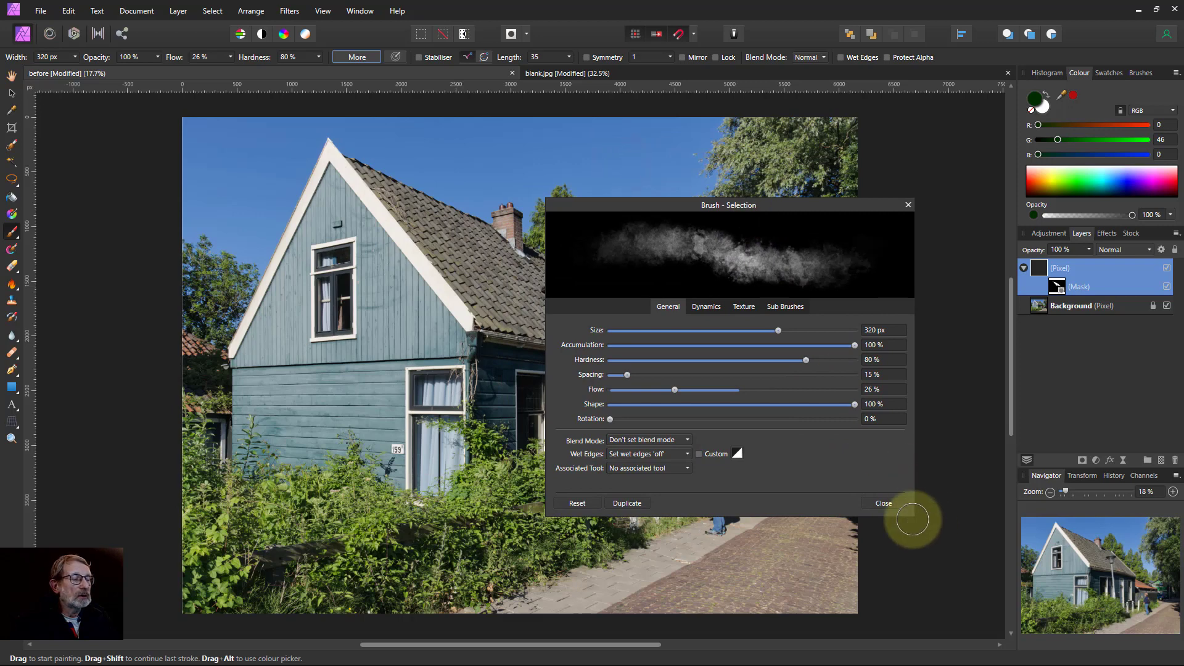
click(883, 503)
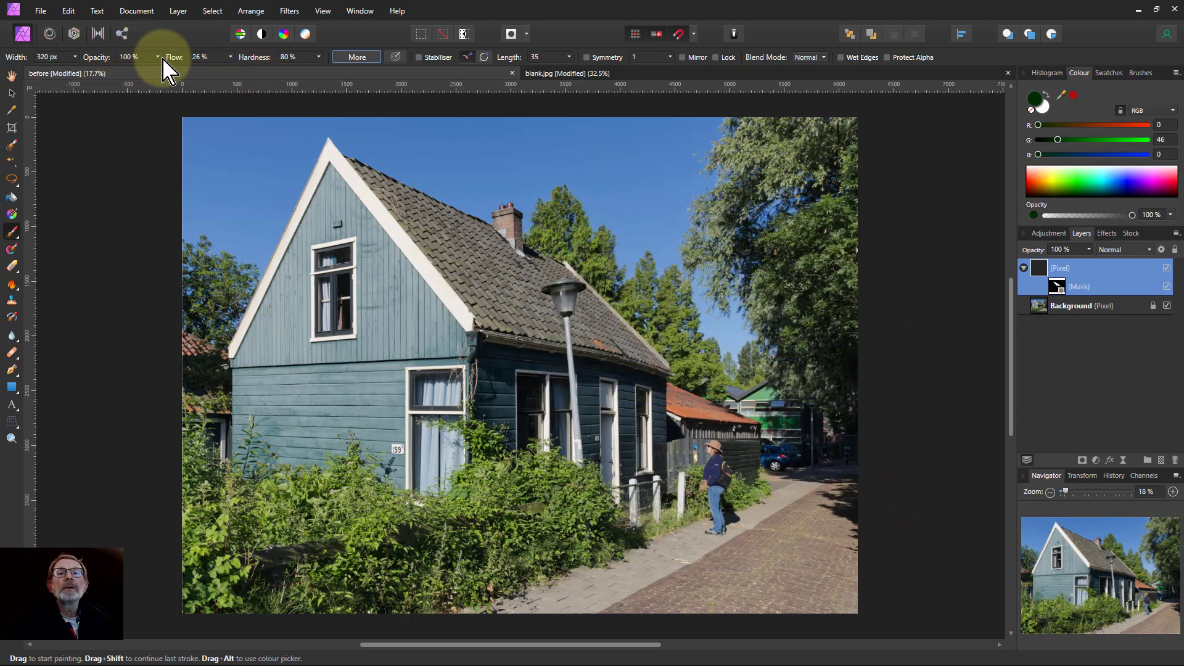
drag(160, 63, 144, 75)
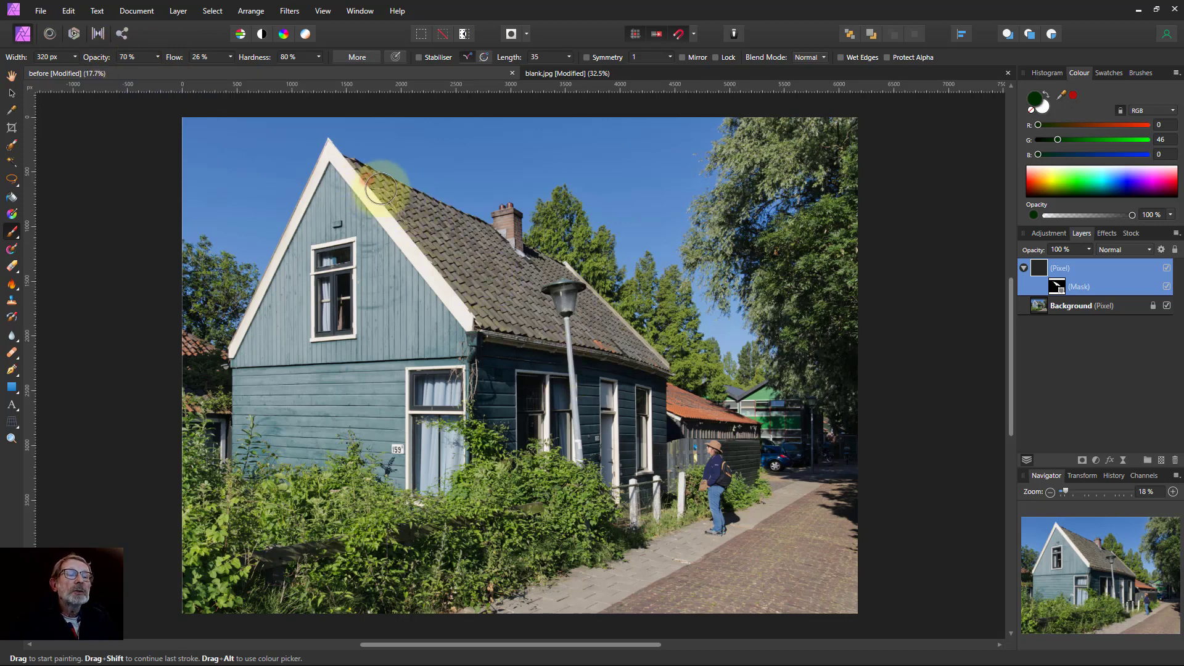
Paint trial strokes of green moss across the roof.
mouse_move(386, 193)
mouse_down()
mouse_move(490, 240)
mouse_move(423, 206)
mouse_move(477, 217)
mouse_move(570, 267)
mouse_move(646, 339)
mouse_move(598, 329)
mouse_move(533, 269)
mouse_move(520, 281)
mouse_move(534, 318)
mouse_move(376, 182)
mouse_move(499, 217)
mouse_move(467, 227)
mouse_move(538, 262)
mouse_move(649, 350)
mouse_move(535, 241)
mouse_move(384, 180)
mouse_up()
click(579, 483)
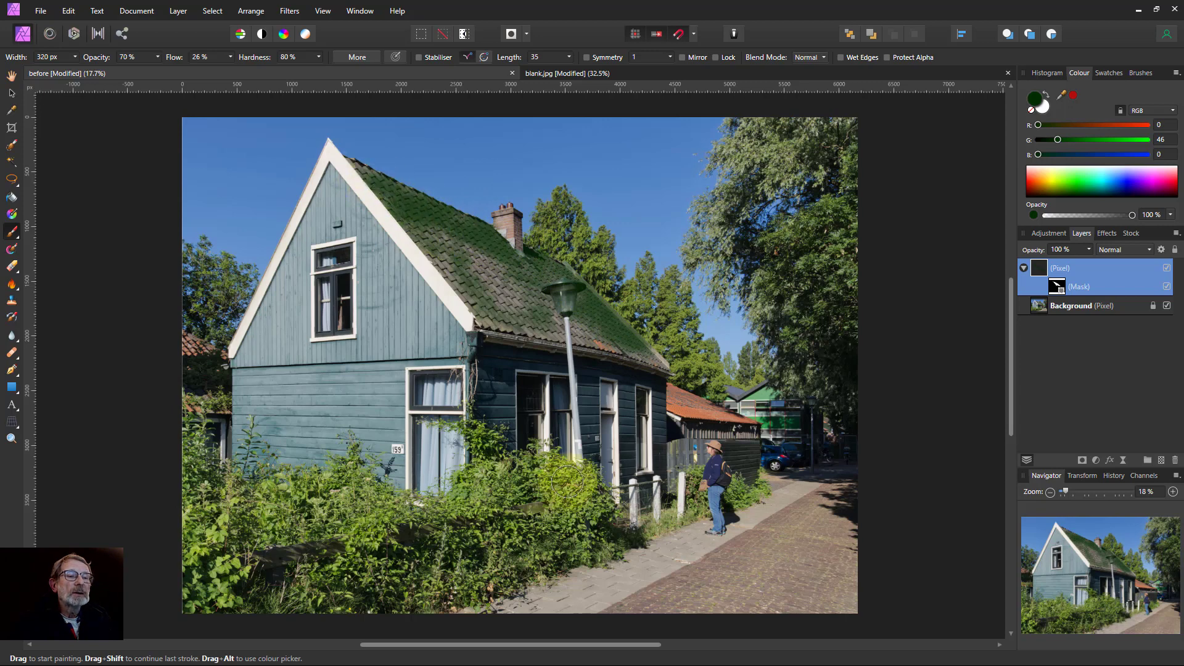
mouse_move(567, 470)
mouse_down()
mouse_move(500, 346)
mouse_move(487, 273)
mouse_move(511, 296)
mouse_move(495, 248)
mouse_up()
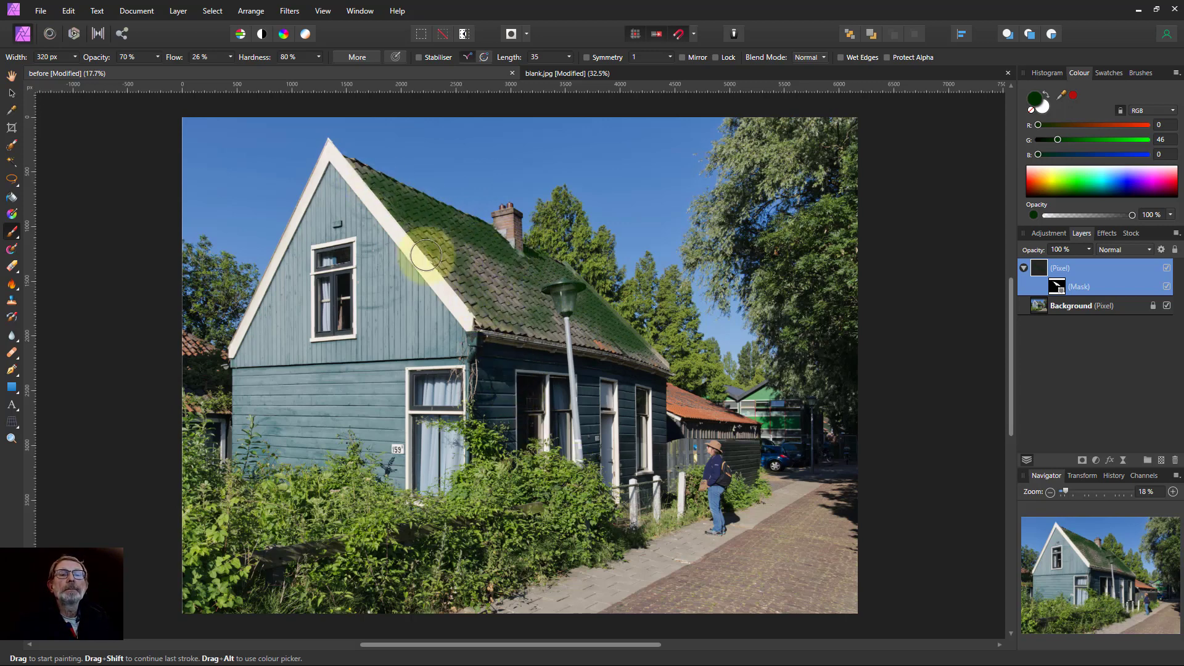
Undo the trial moss and repaint the whole roof at 13% flow.
key(ctrl+z)
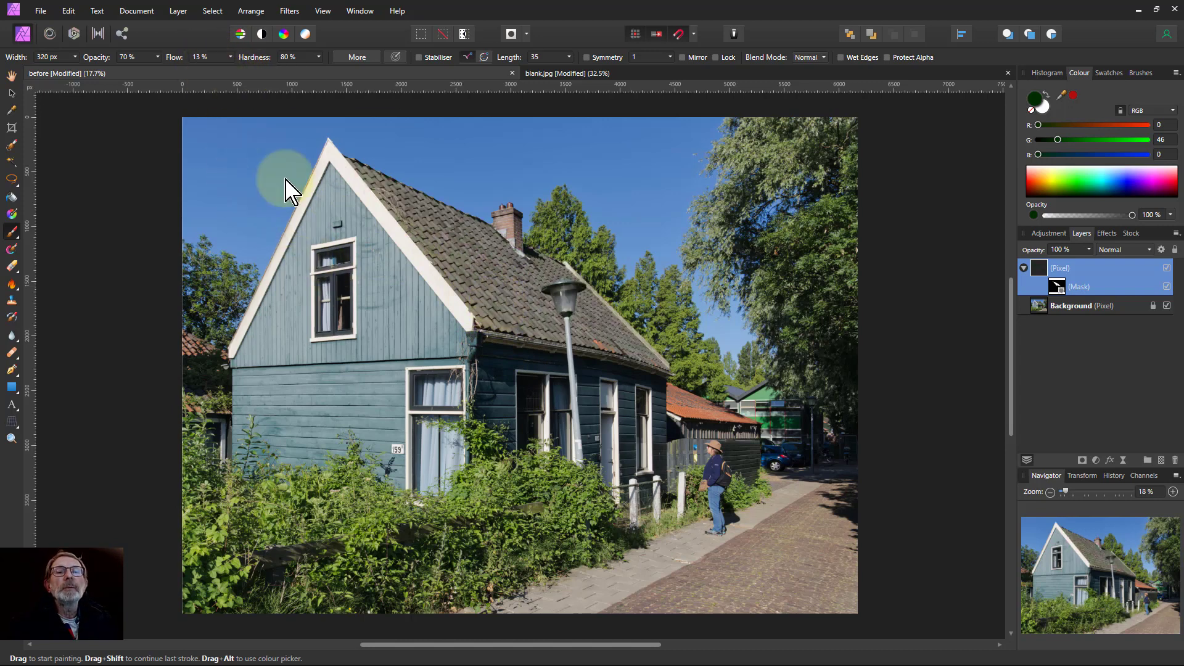
mouse_move(370, 180)
mouse_down()
mouse_move(485, 235)
mouse_move(477, 216)
mouse_move(623, 337)
mouse_move(544, 258)
mouse_move(403, 208)
mouse_move(650, 328)
mouse_move(655, 345)
mouse_move(591, 305)
mouse_move(549, 258)
mouse_move(413, 202)
mouse_move(391, 206)
mouse_move(491, 276)
mouse_move(480, 294)
mouse_move(521, 320)
mouse_move(637, 357)
mouse_move(513, 303)
mouse_move(408, 233)
mouse_move(348, 170)
mouse_move(402, 172)
mouse_move(456, 202)
mouse_move(351, 164)
mouse_move(664, 353)
mouse_move(836, 364)
mouse_move(796, 358)
mouse_move(720, 296)
mouse_move(383, 157)
mouse_move(541, 244)
mouse_move(861, 352)
mouse_up()
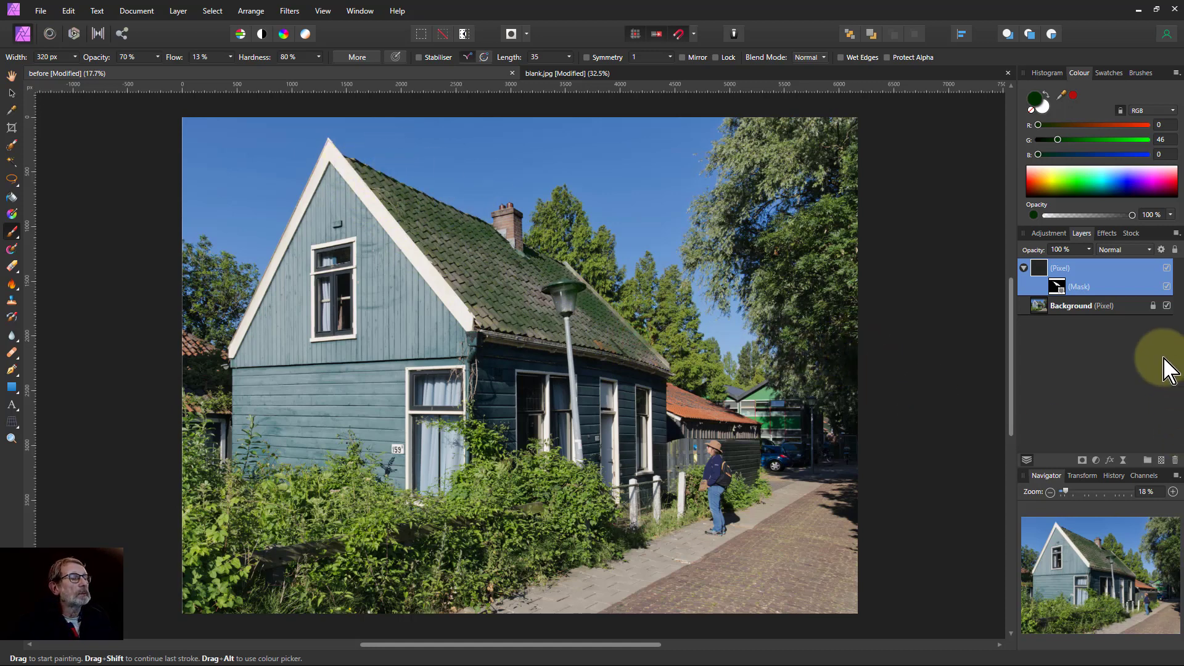
Set the moss pixel layer to Overlay blend mode at 55% opacity.
click(1124, 250)
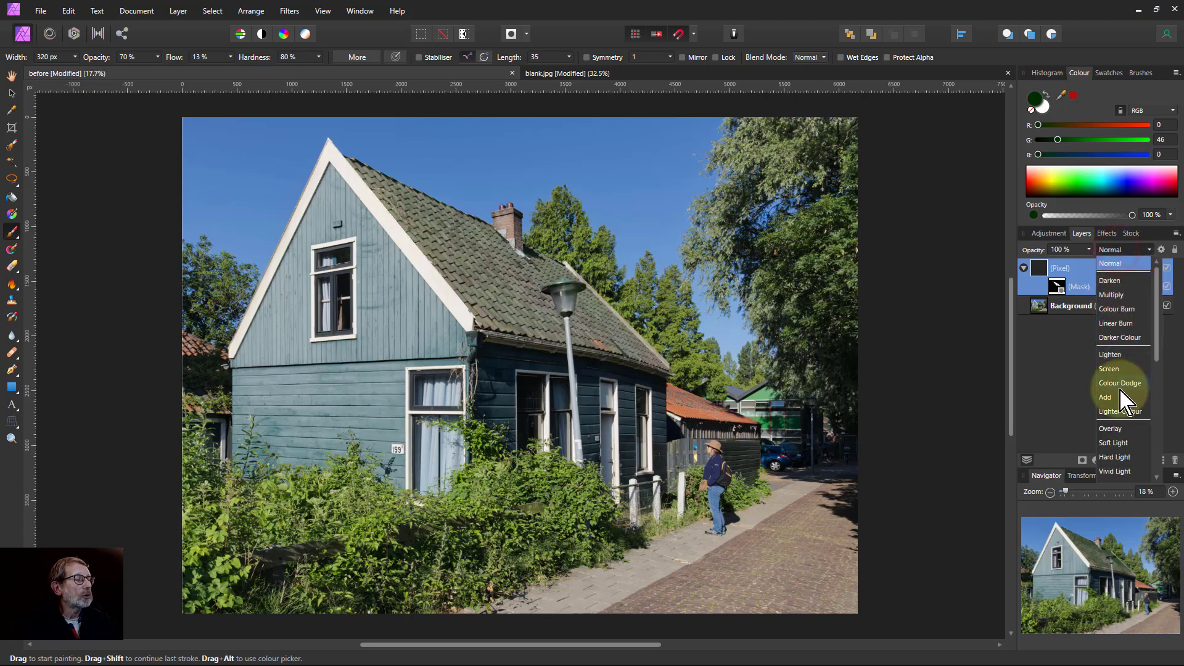
click(1114, 429)
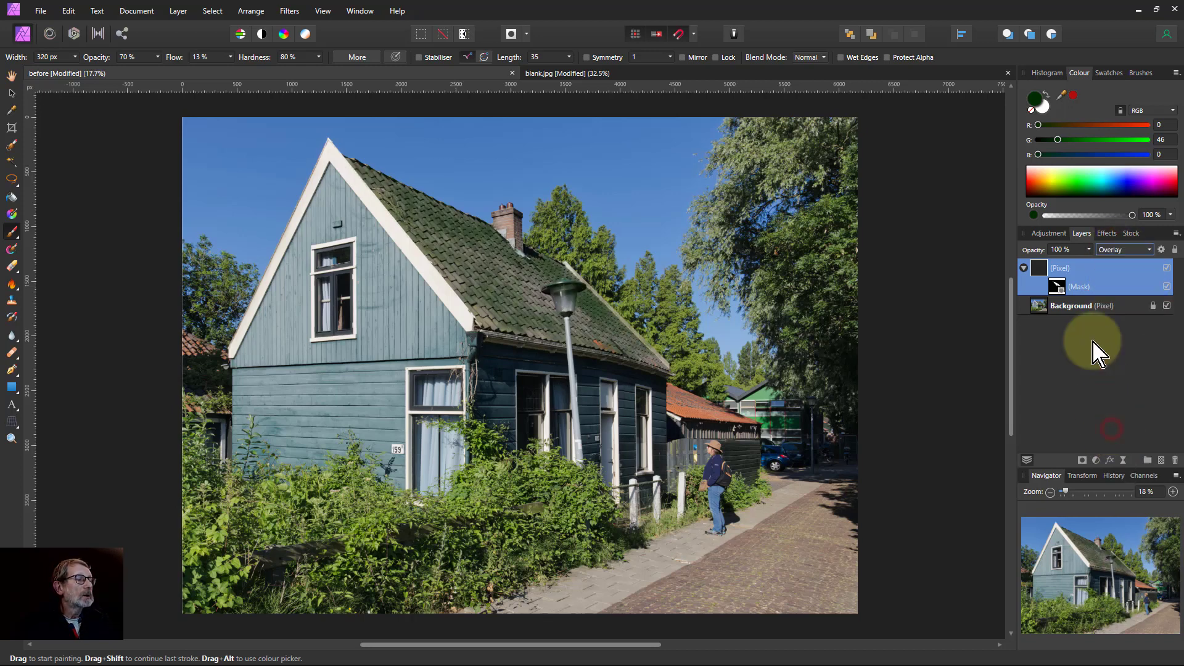
click(1089, 251)
drag(1090, 256, 1052, 272)
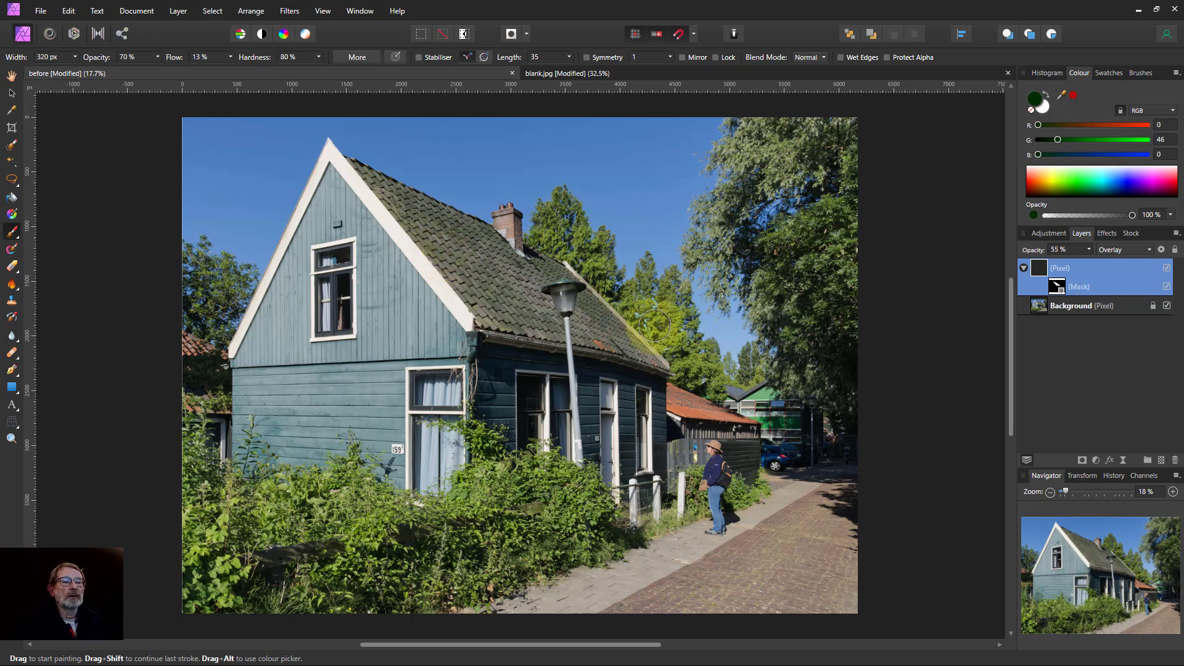